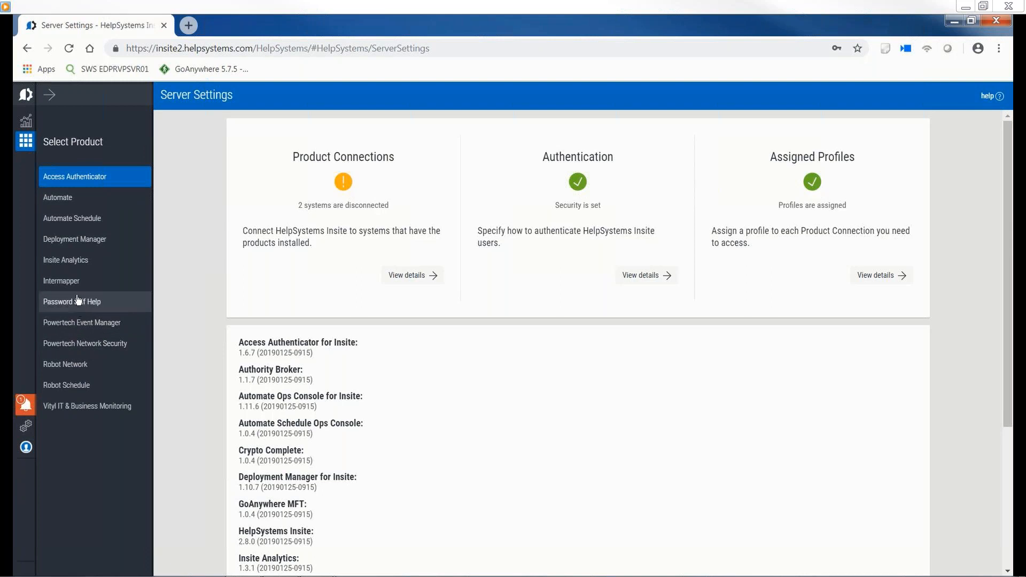
Open the Products page of Deployment Manager to view the products with available updates
click(68, 245)
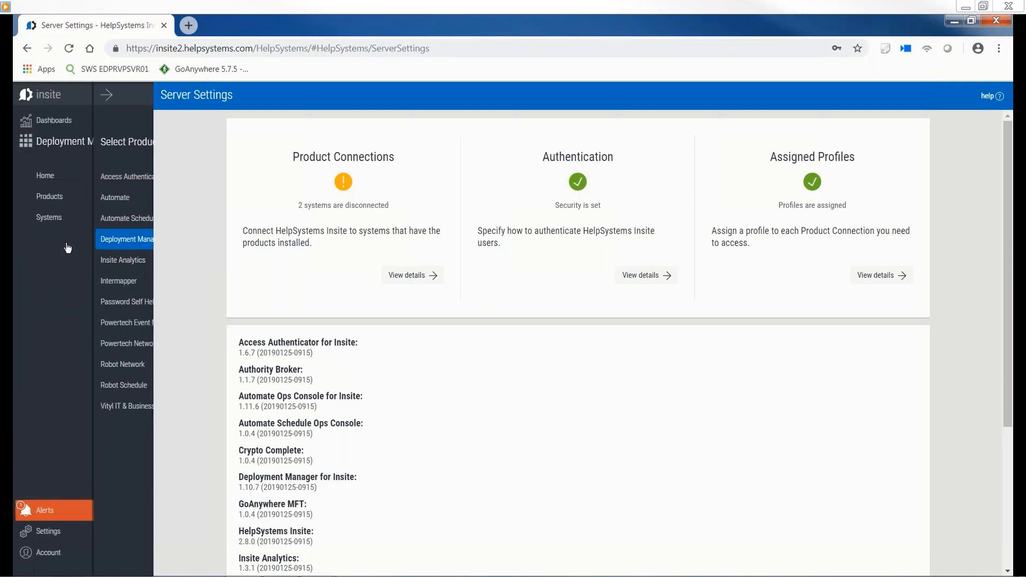
click(57, 198)
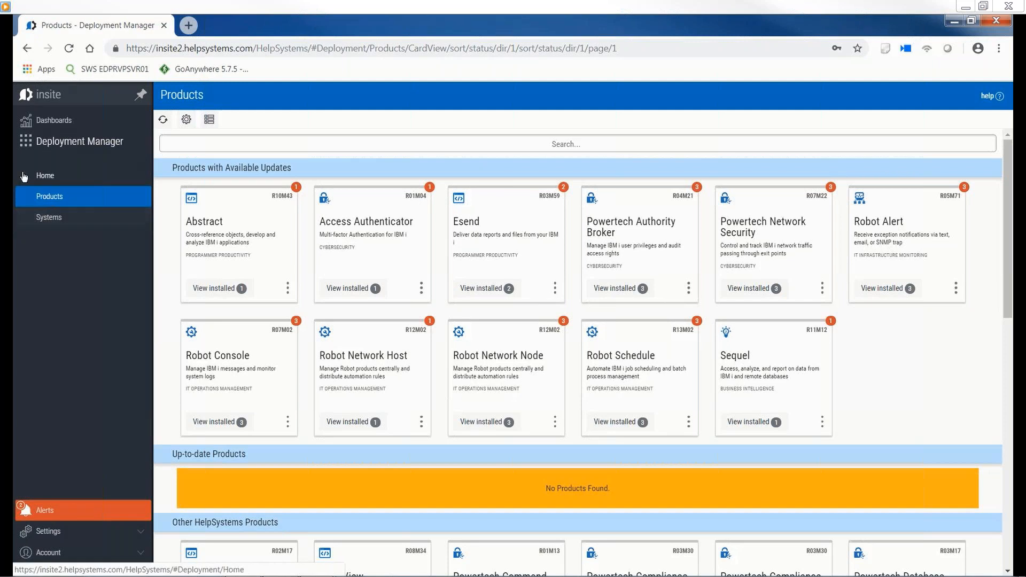
Switch to Insite Analytics and inspect the Oselot data connection's settings, closing them without saving
click(26, 143)
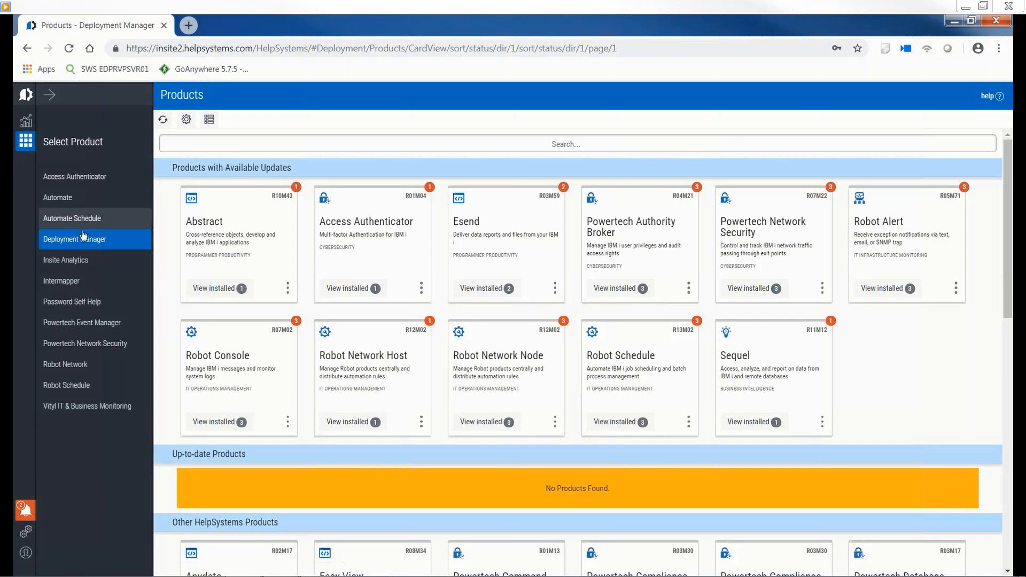
click(82, 260)
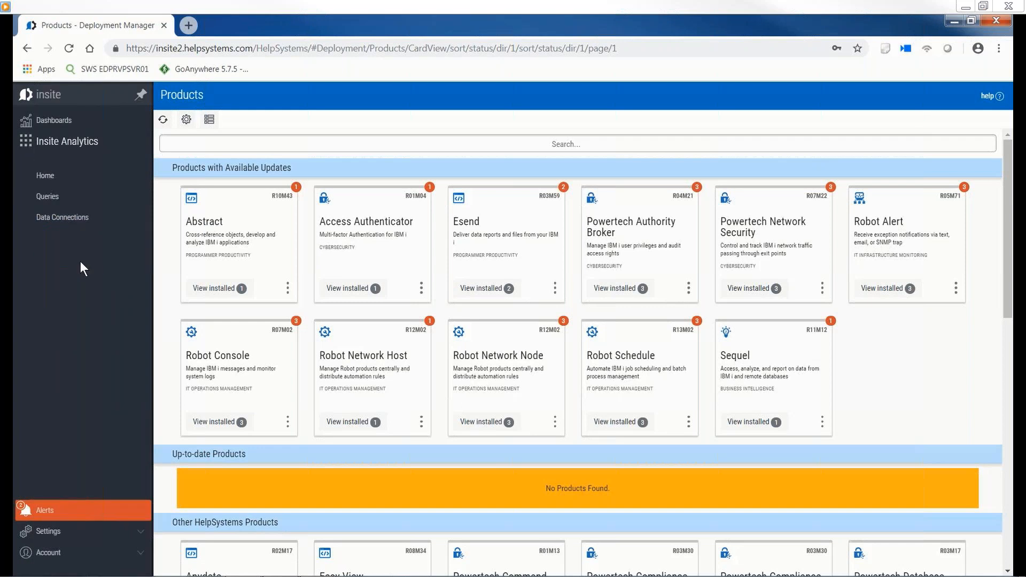
click(68, 223)
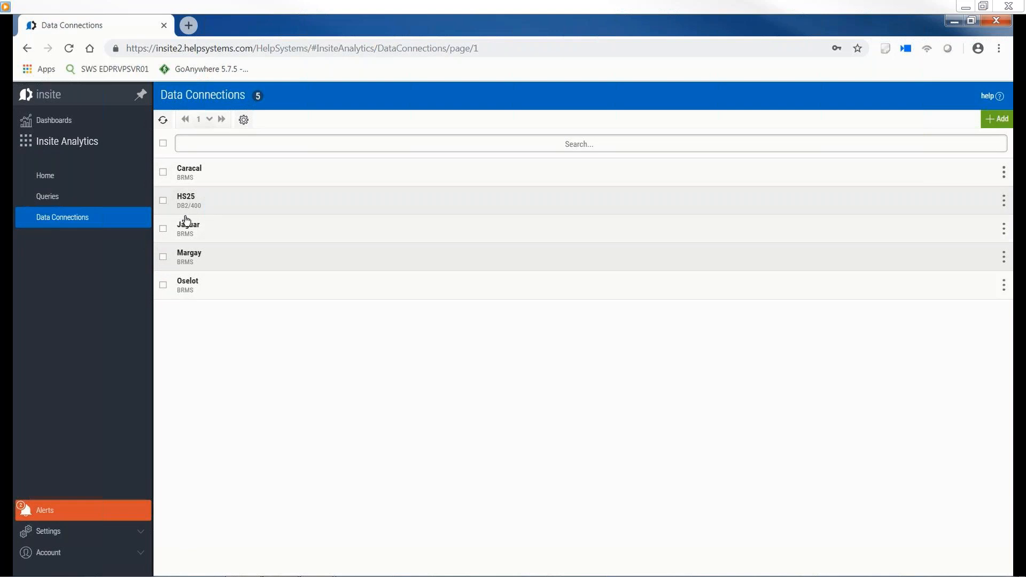
click(187, 289)
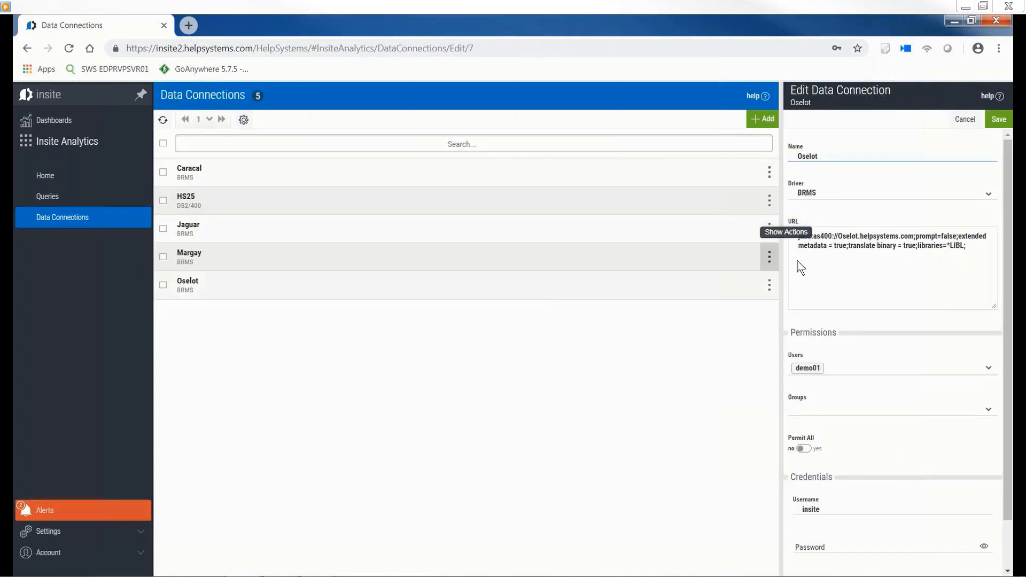
click(964, 119)
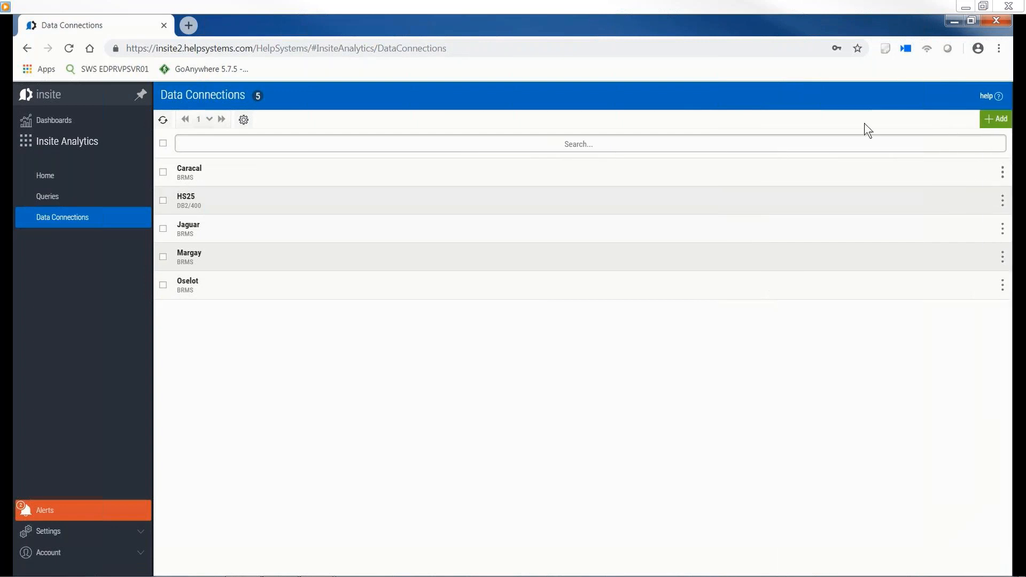
Review the IBM Backup, Recovery, and Media Services (BRMS) query templates available for adding queries, and close the list
click(85, 202)
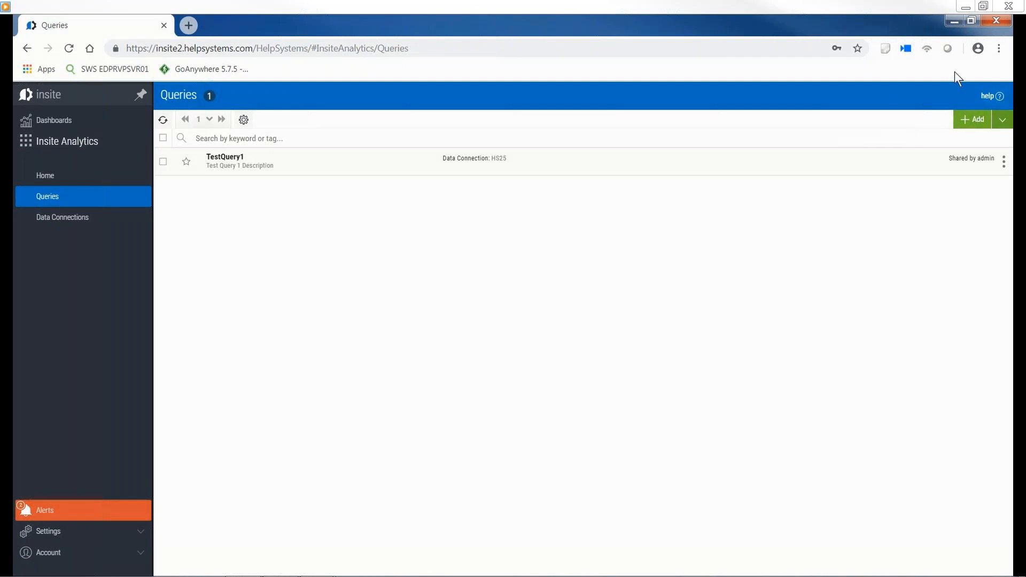
click(1003, 122)
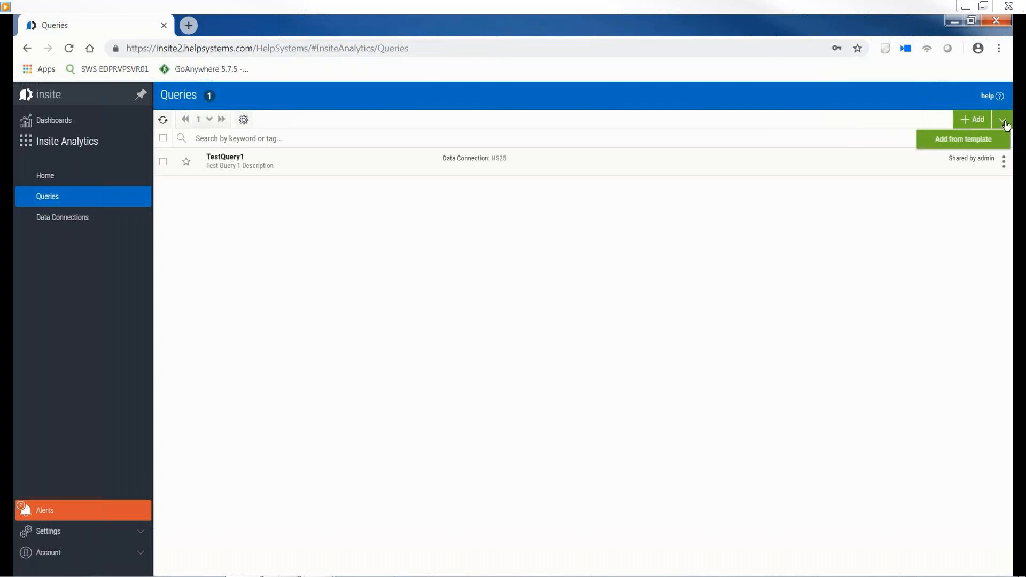
click(961, 141)
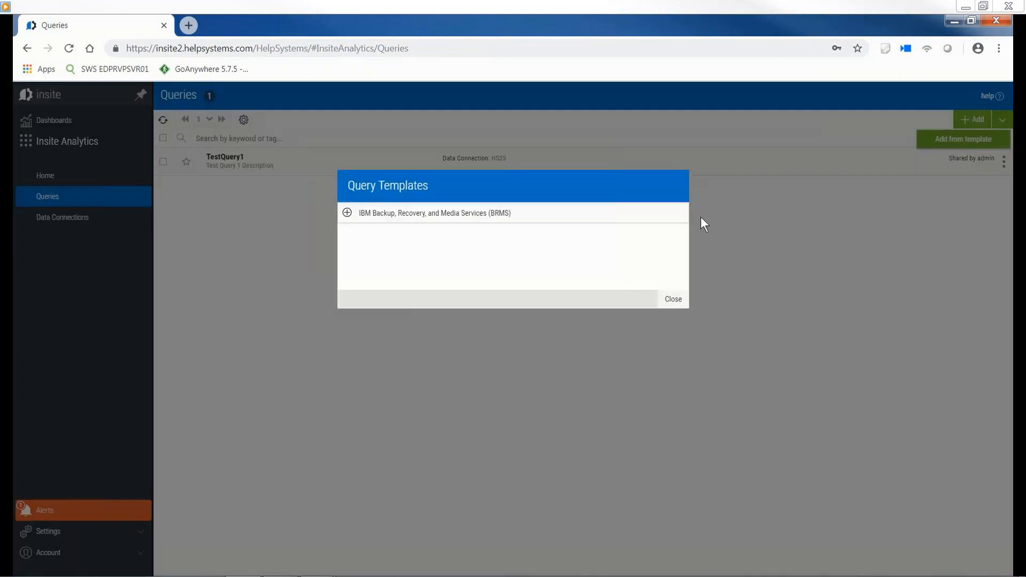
click(347, 213)
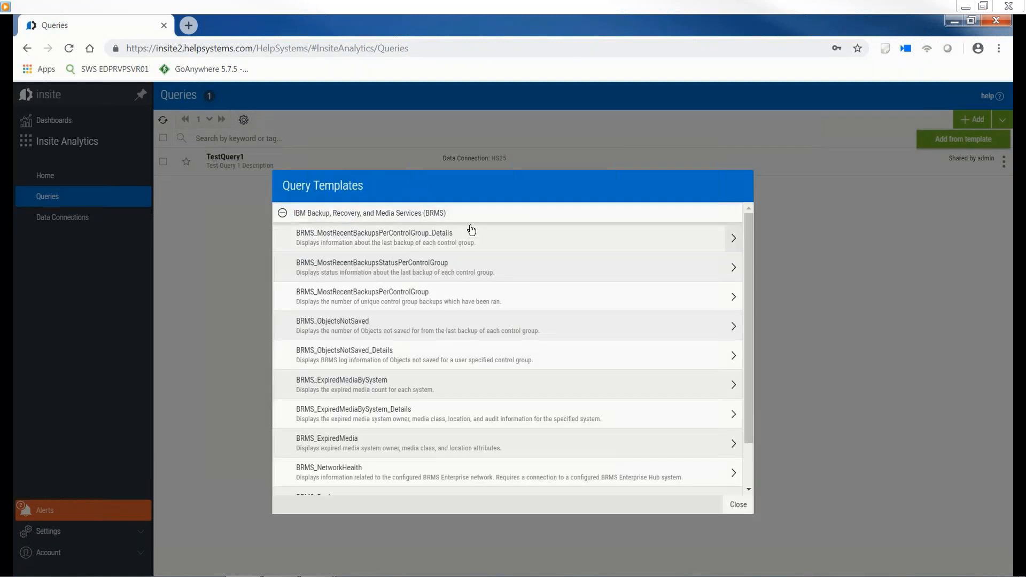
scroll(512, 244, down, 1)
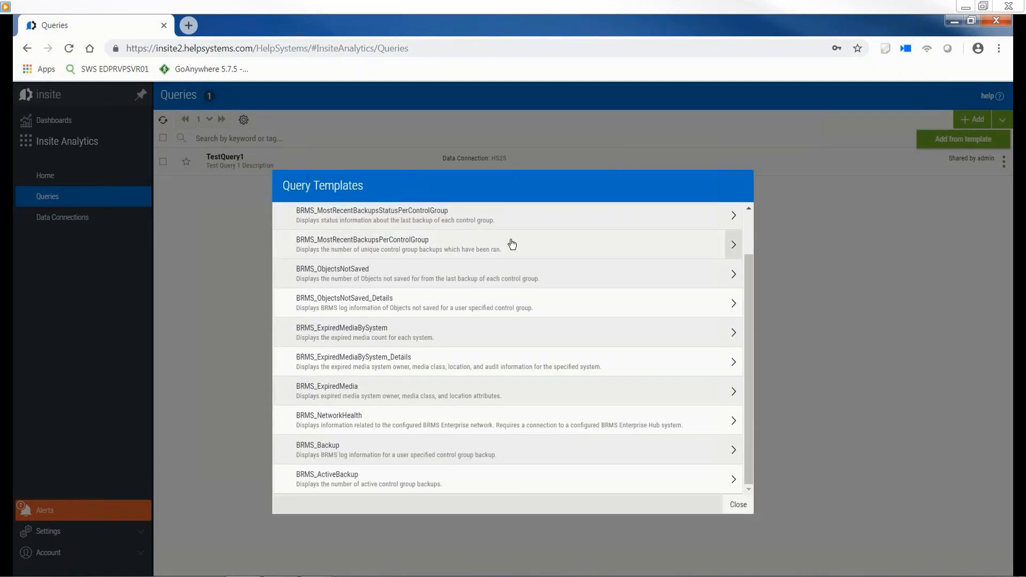
scroll(512, 244, up, 1)
scroll(512, 246, down, 1)
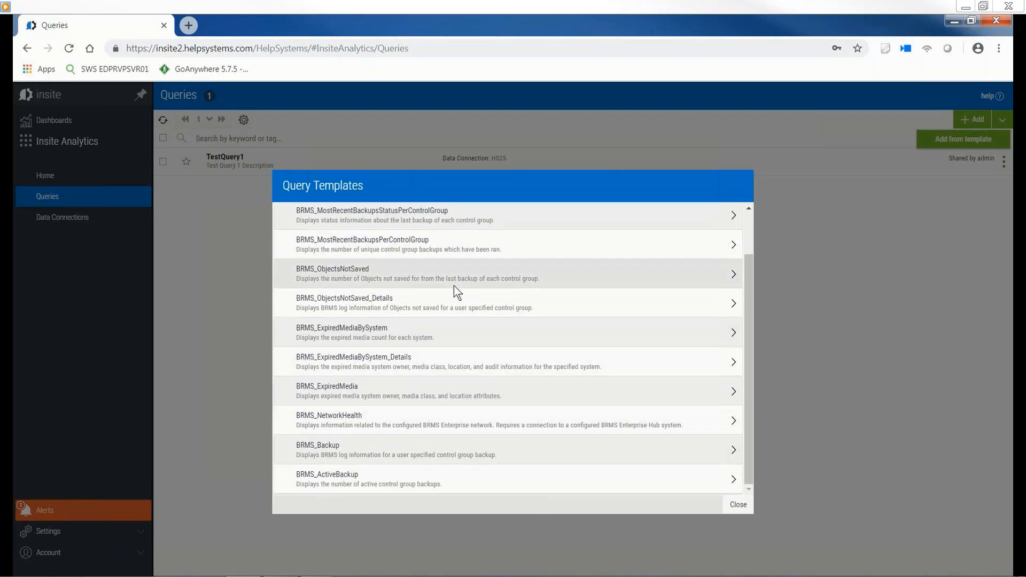
scroll(454, 286, up, 1)
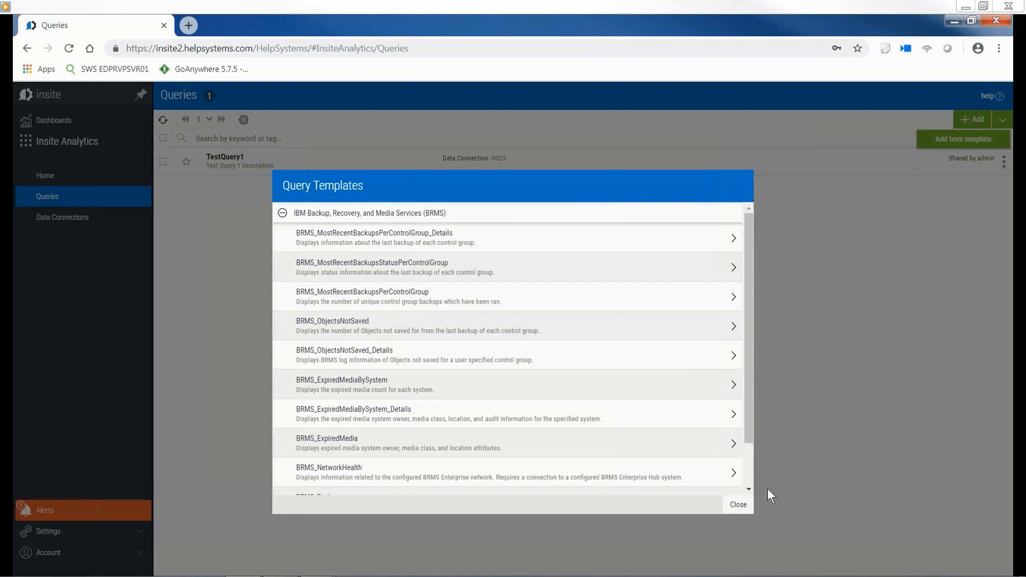
click(738, 505)
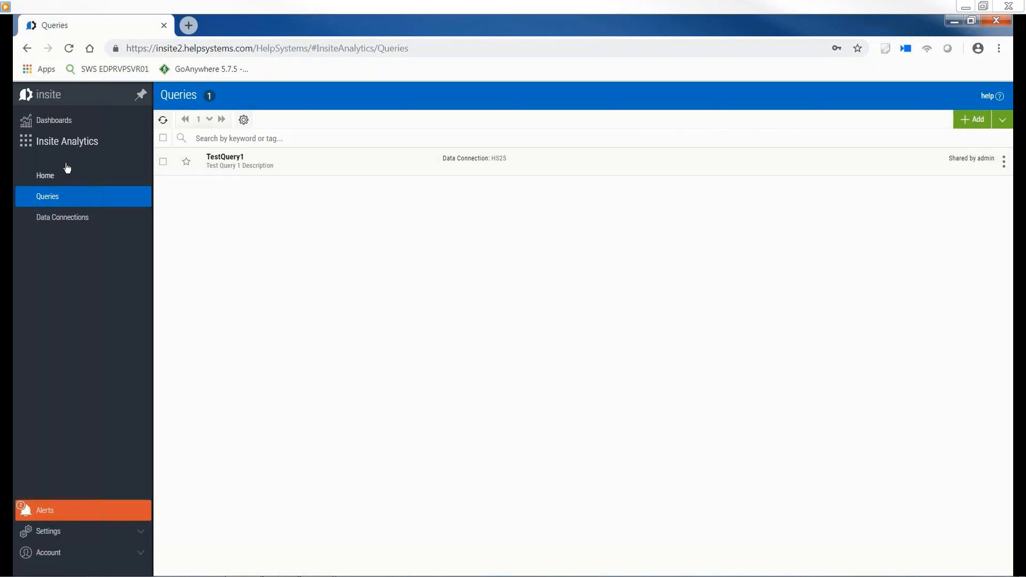
Open the shared BRMS_Backups dashboard and unpin the navigation menu
click(40, 124)
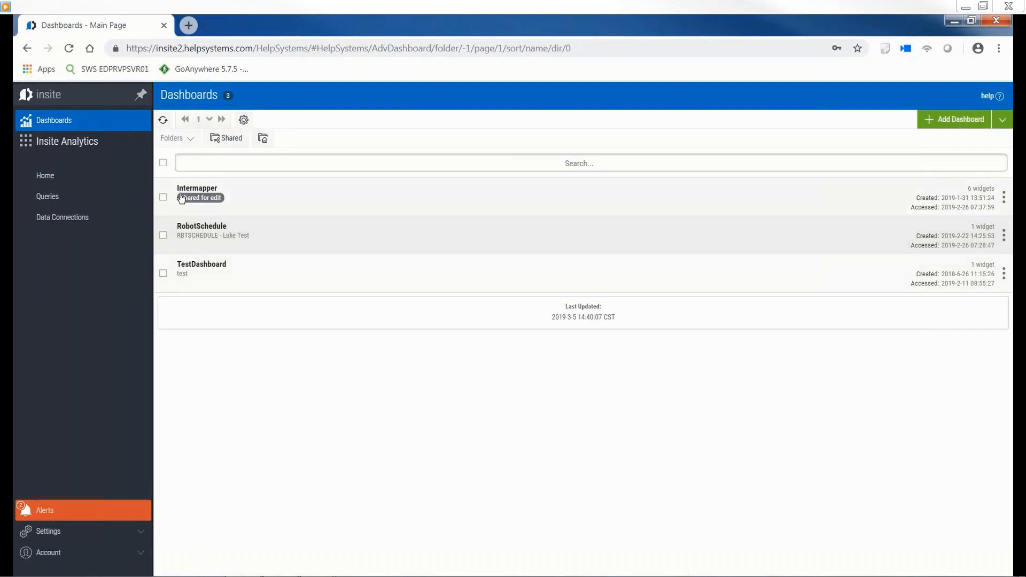
click(230, 139)
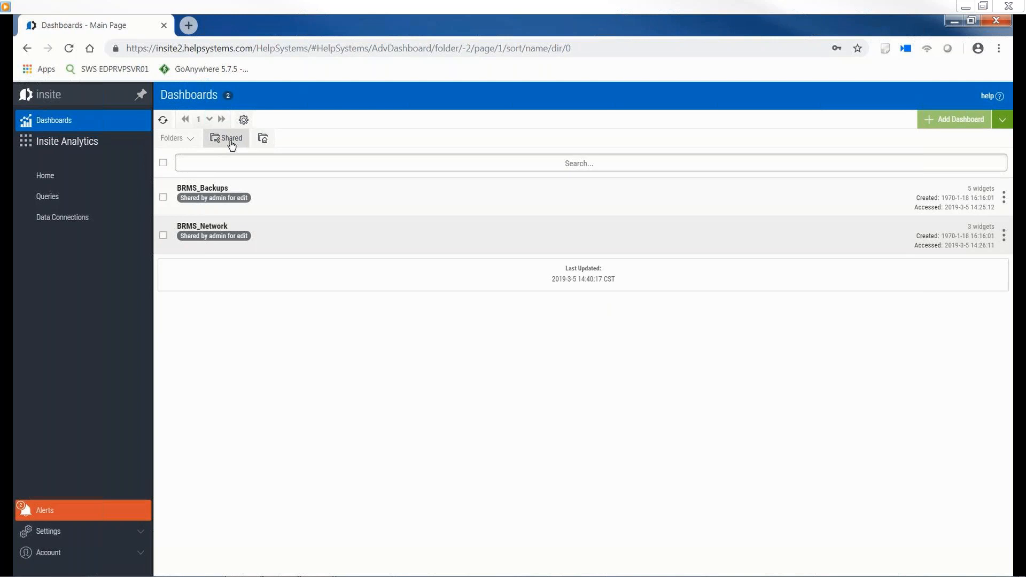
click(205, 202)
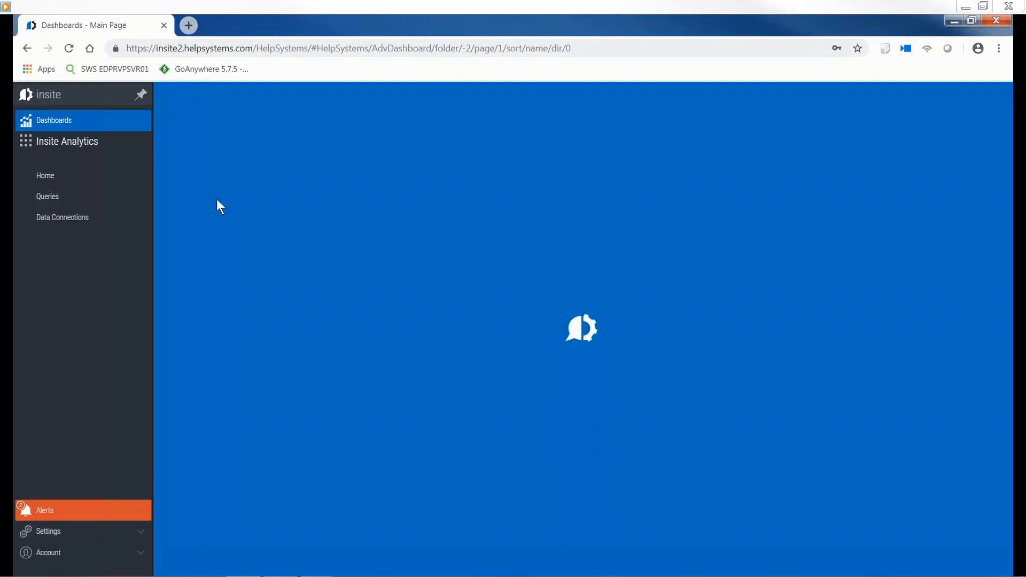
click(141, 98)
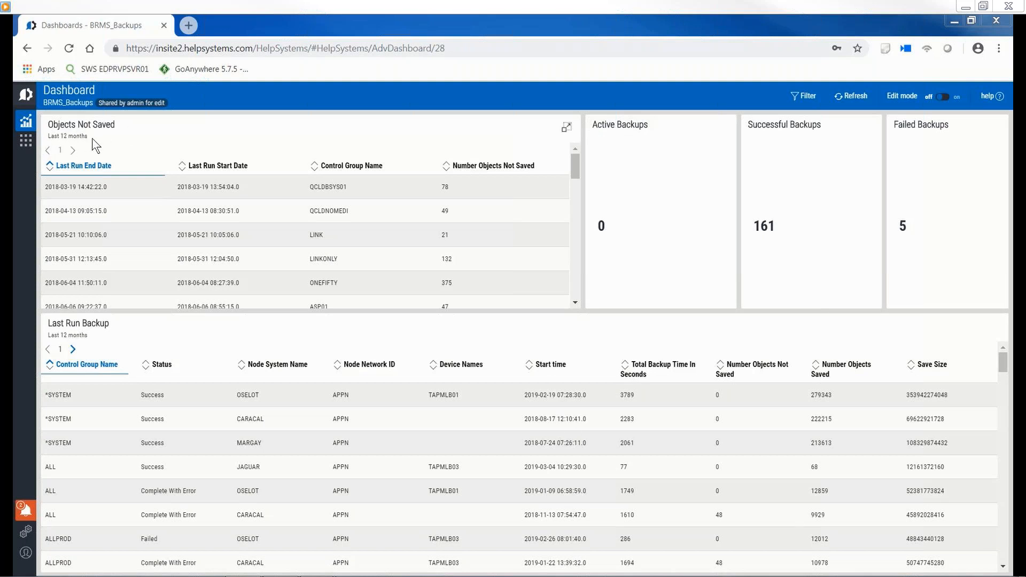
Sort the Objects Not Saved table by Control Group Name, and by Number Objects Not Saved in descending order
click(318, 168)
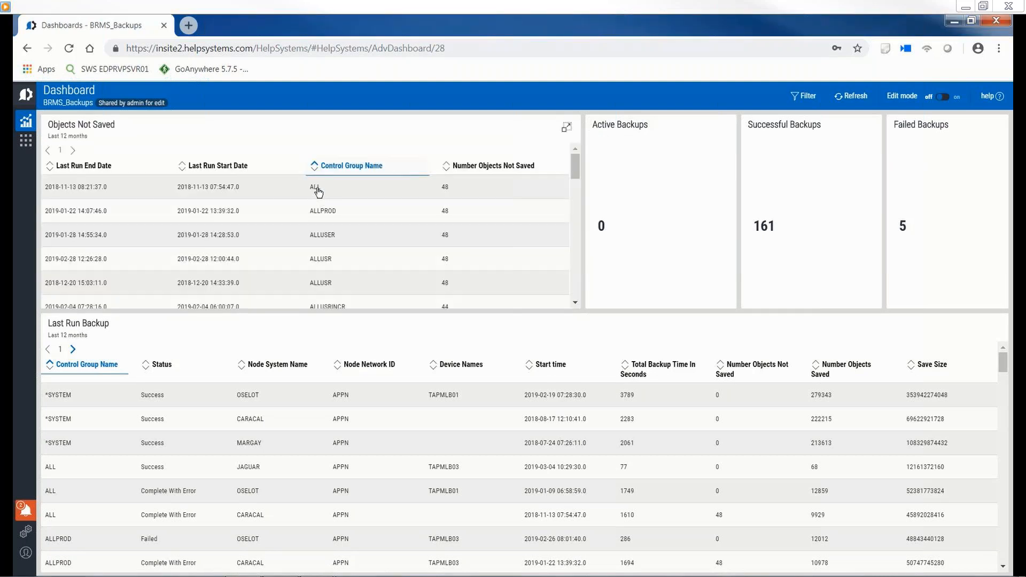
click(451, 168)
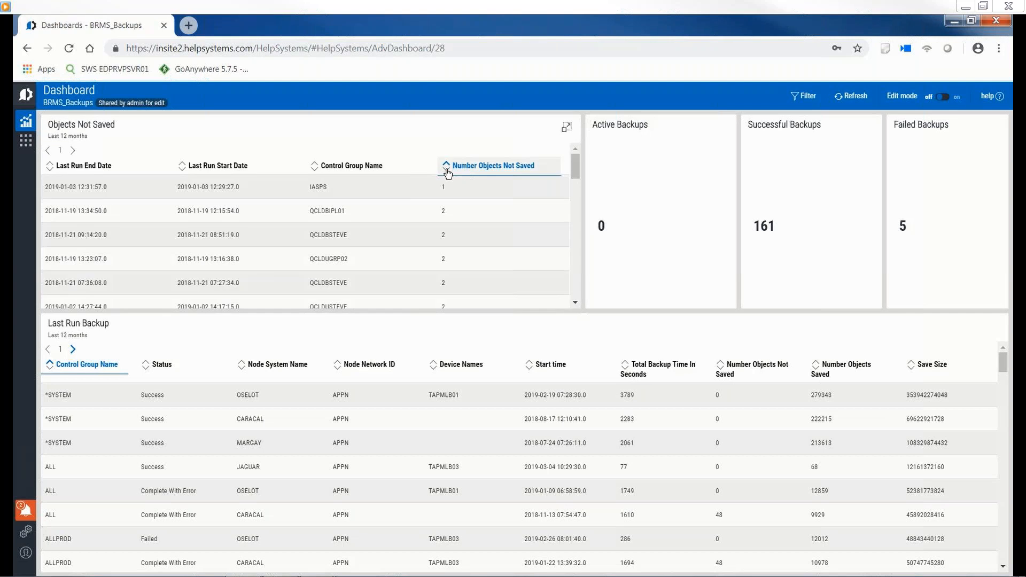
click(447, 169)
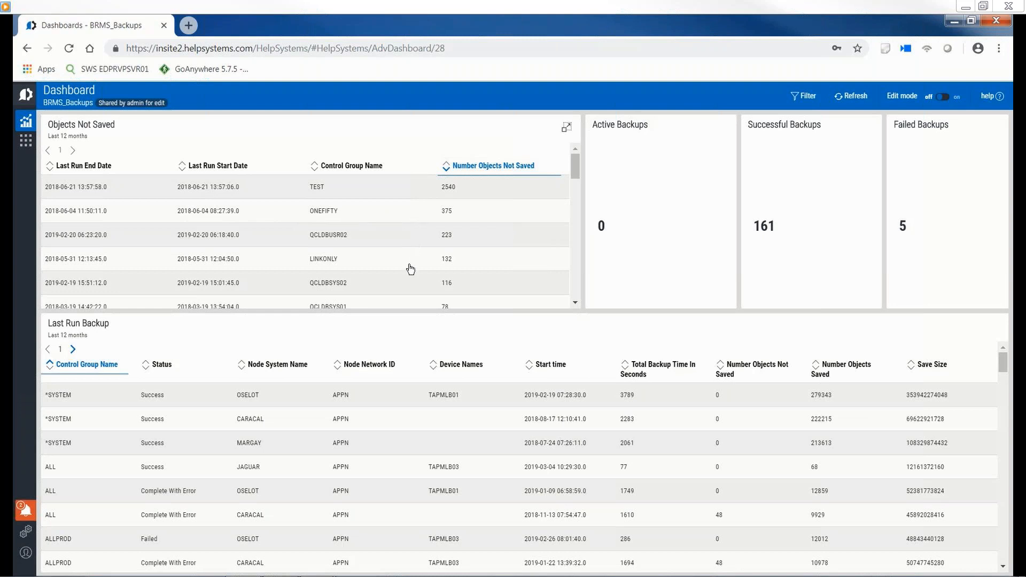
Look through the Objects Not Saved table, view it enlarged, and restore its normal size
scroll(410, 269, down, 5)
scroll(409, 271, up, 6)
click(566, 129)
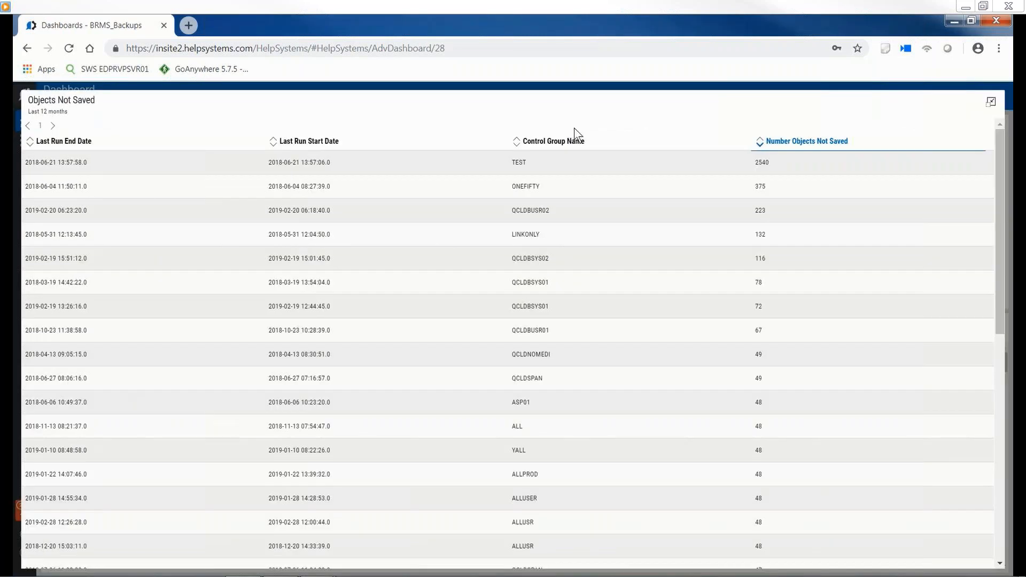
click(991, 103)
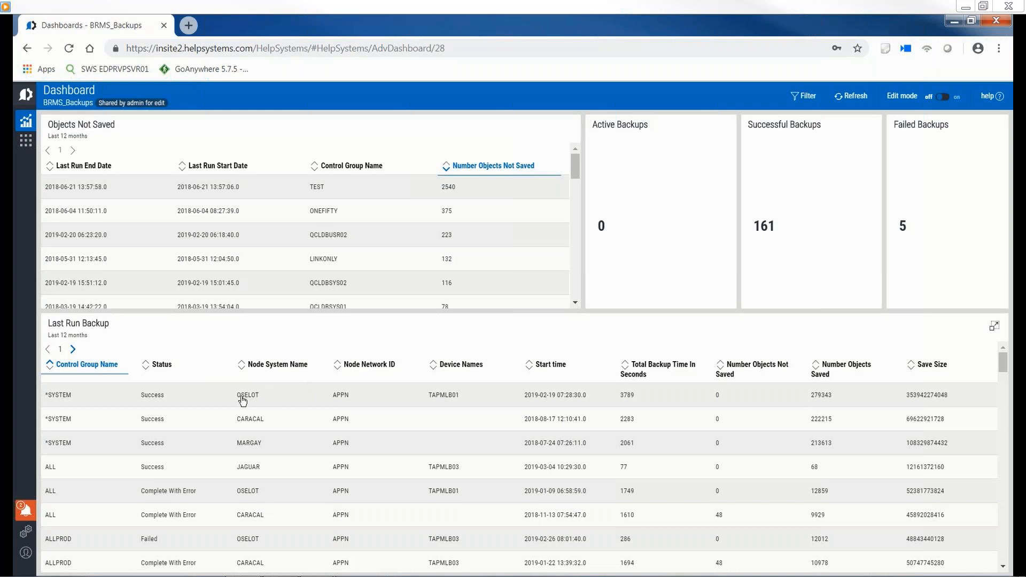
Examine the Last Run Backup log details for control group ALL on OSELOT, and close them
scroll(243, 398, down, 2)
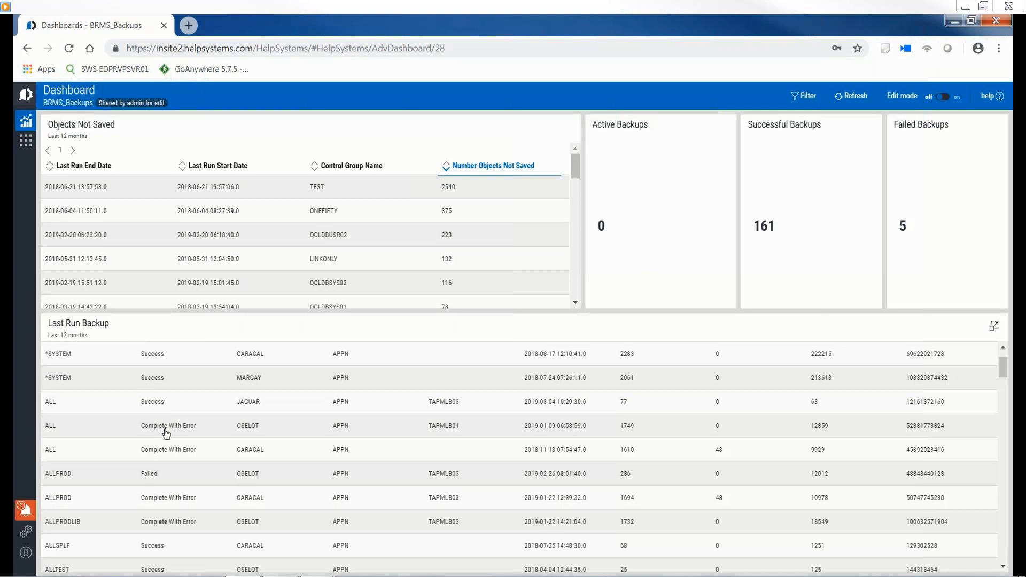
click(253, 431)
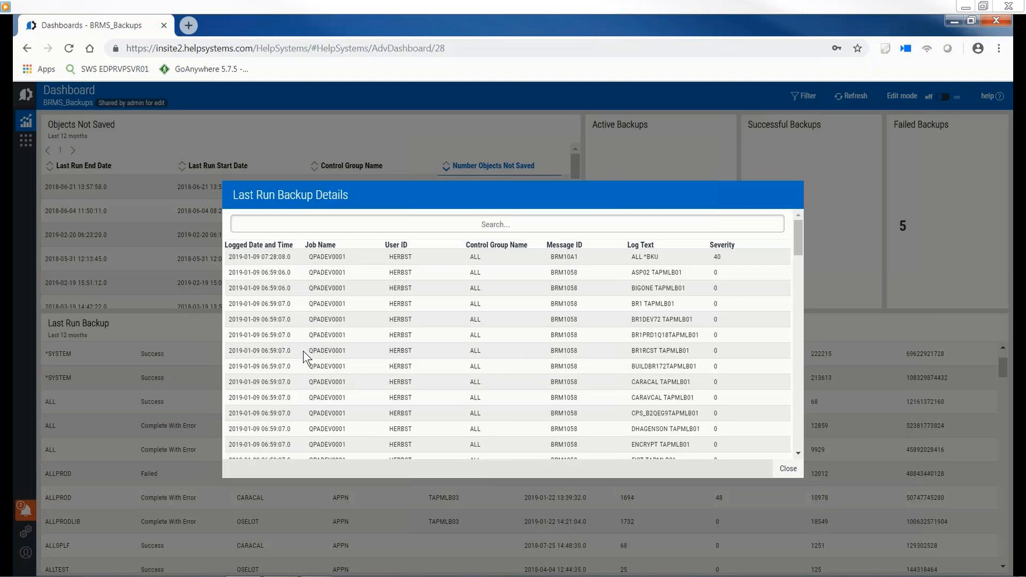
scroll(526, 344, down, 6)
scroll(528, 346, down, 10)
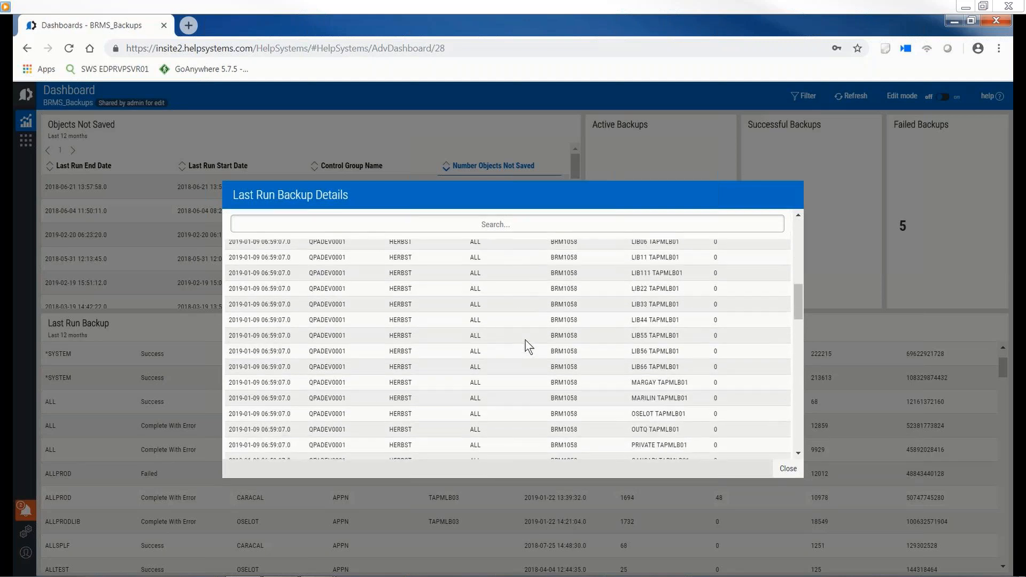
scroll(531, 351, down, 10)
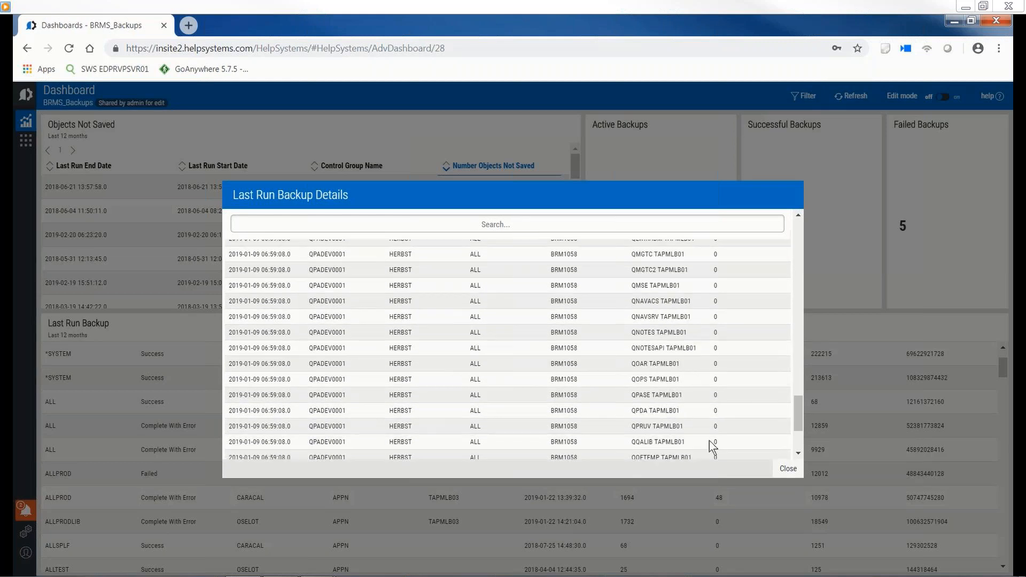
click(788, 469)
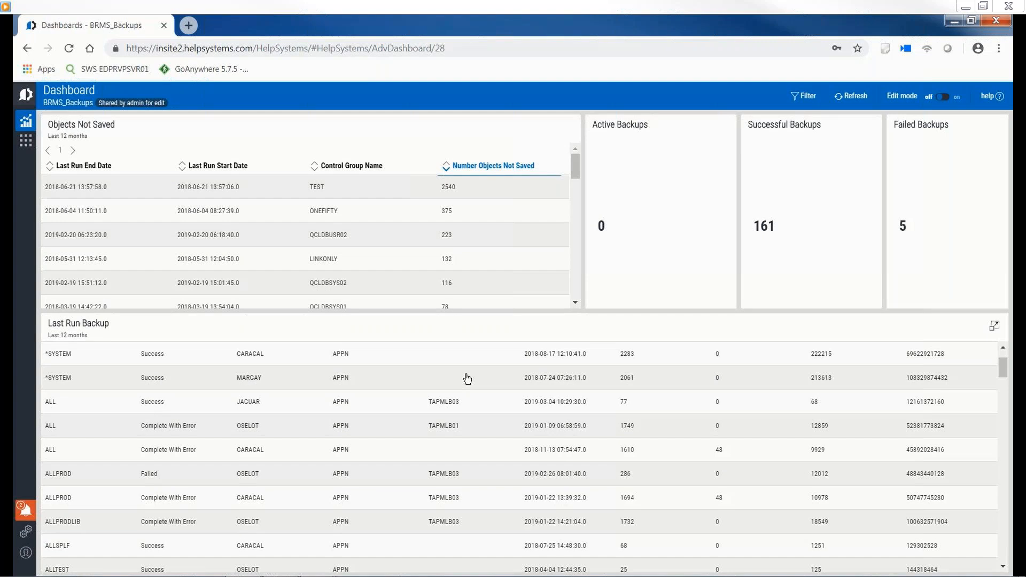
Look further down the Last Run Backup and Objects Not Saved tables
scroll(467, 378, down, 8)
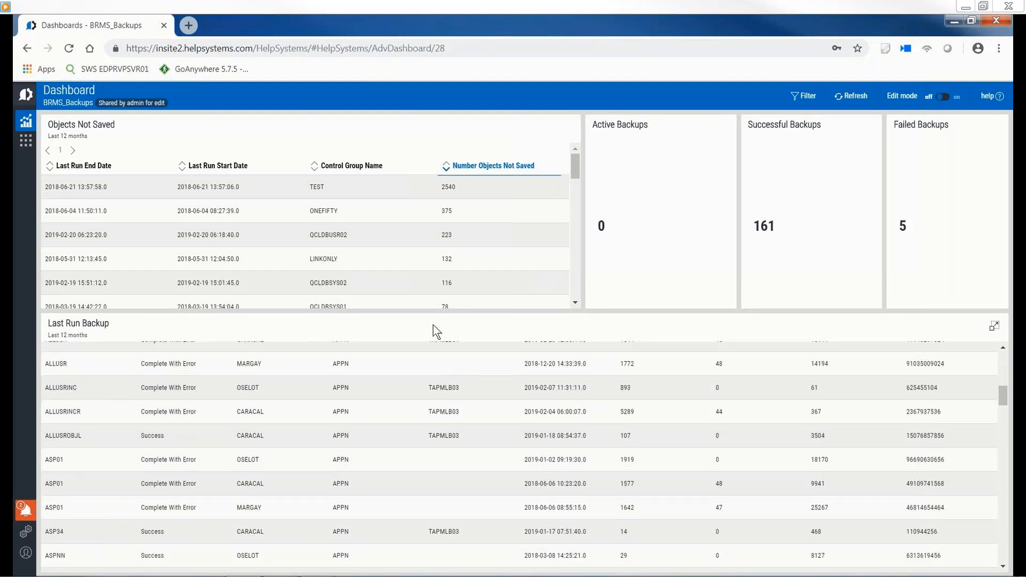
scroll(417, 297, down, 5)
scroll(417, 298, down, 5)
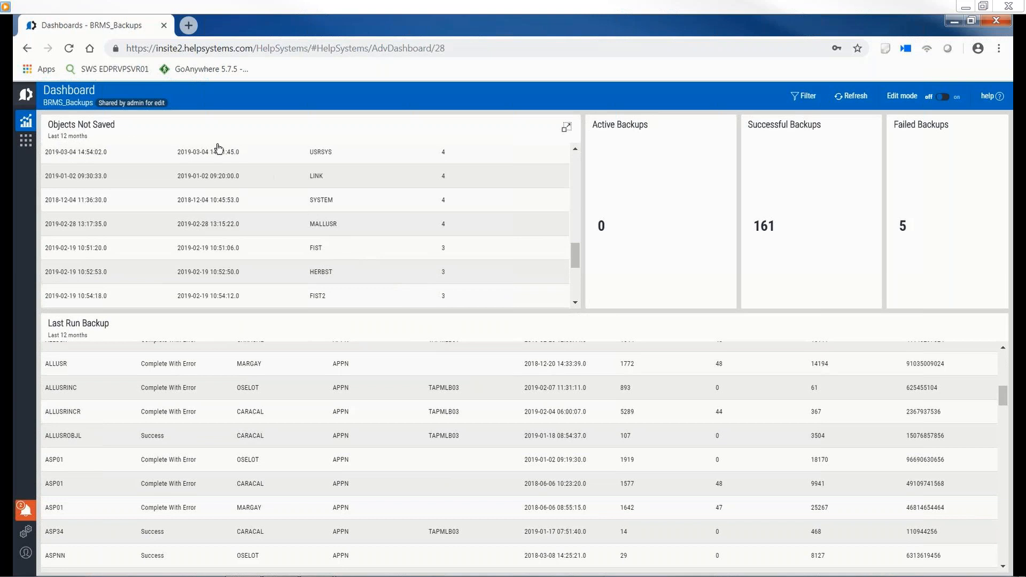
Open the shared BRMS_Network dashboard and look through its Network Health table
click(46, 121)
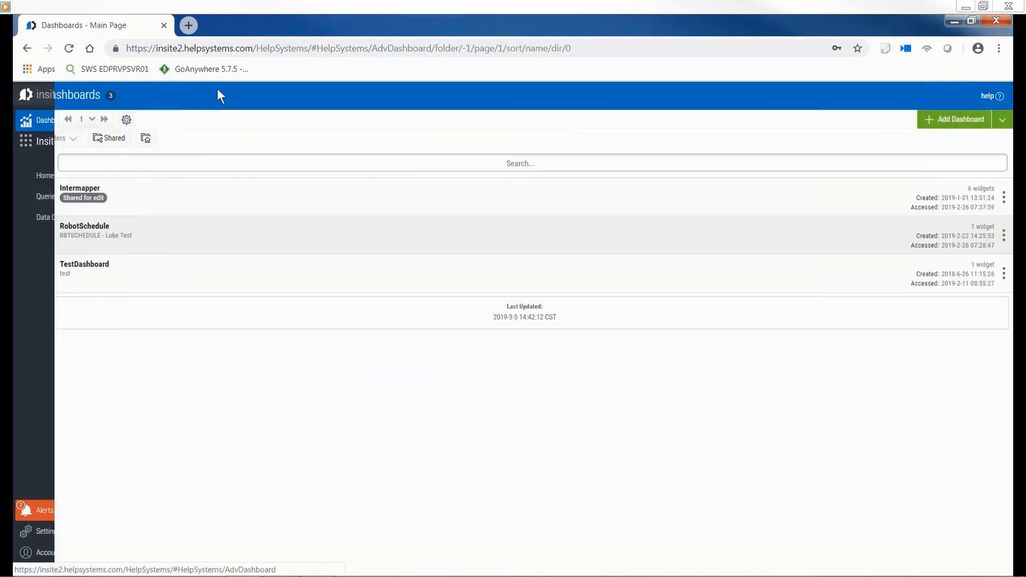
click(107, 140)
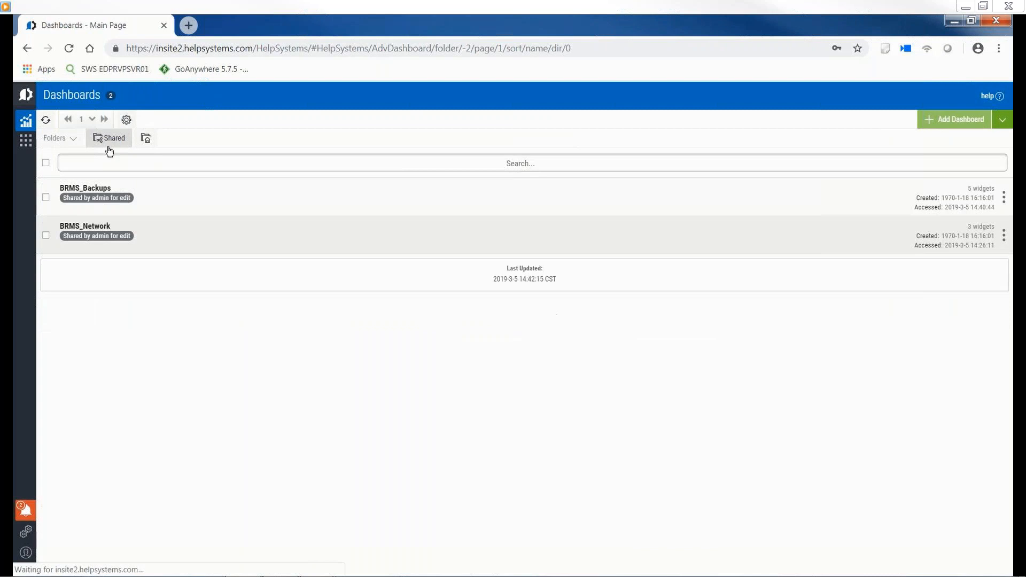
click(104, 229)
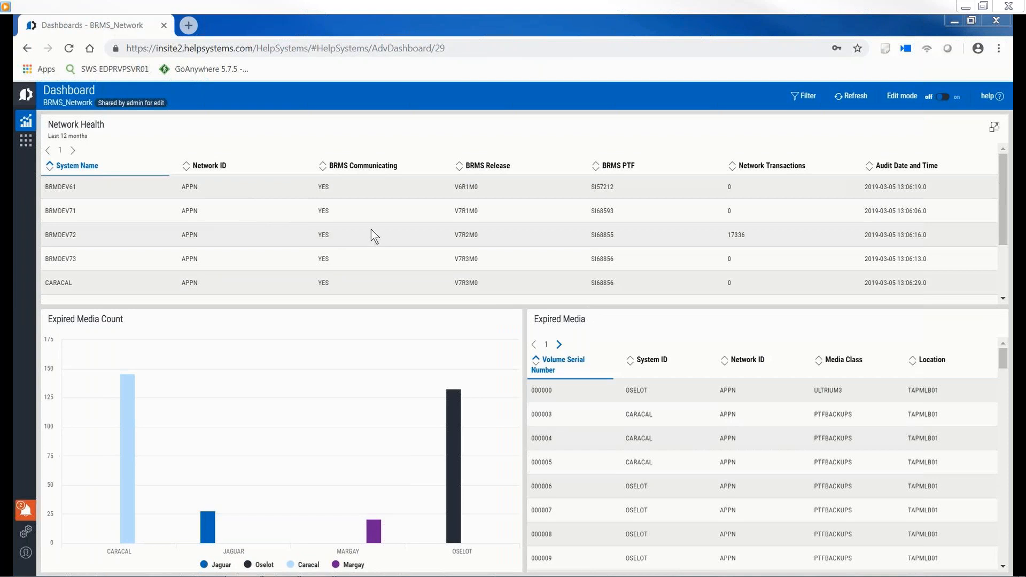
scroll(374, 230, down, 2)
scroll(381, 238, up, 2)
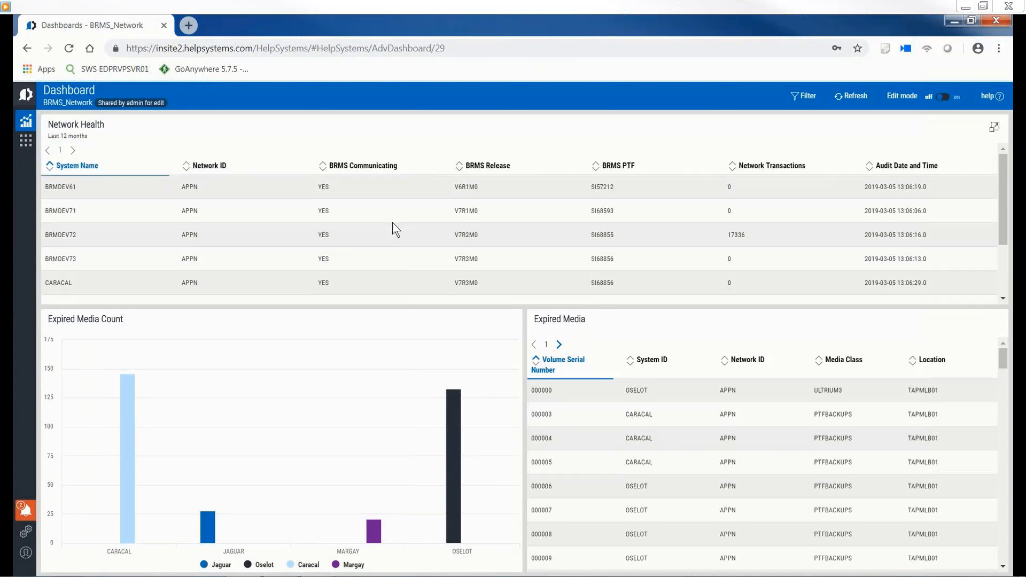
Sort the Network Health table by BRMS Release in ascending order and look through its rows
click(462, 166)
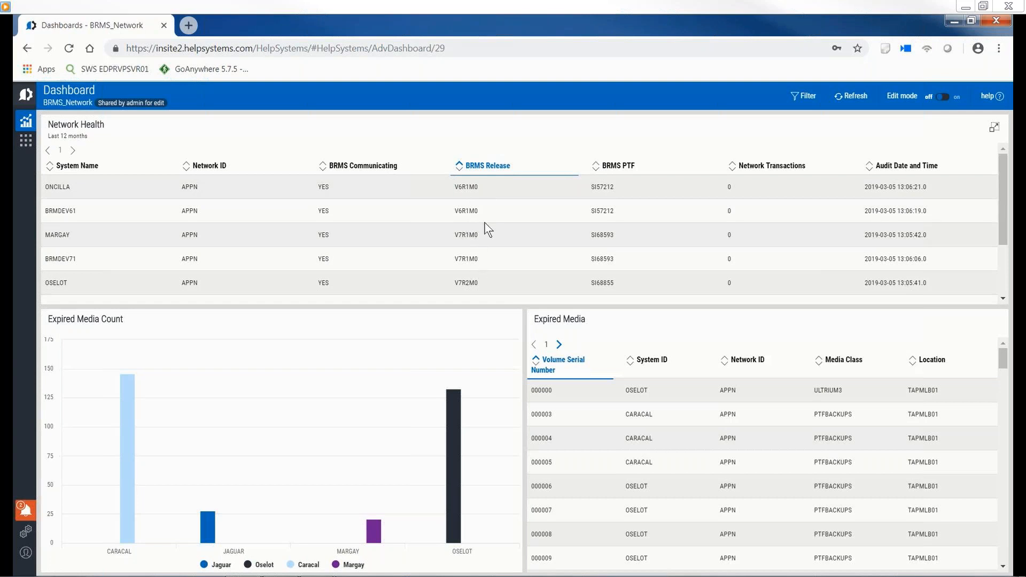
scroll(458, 220, down, 3)
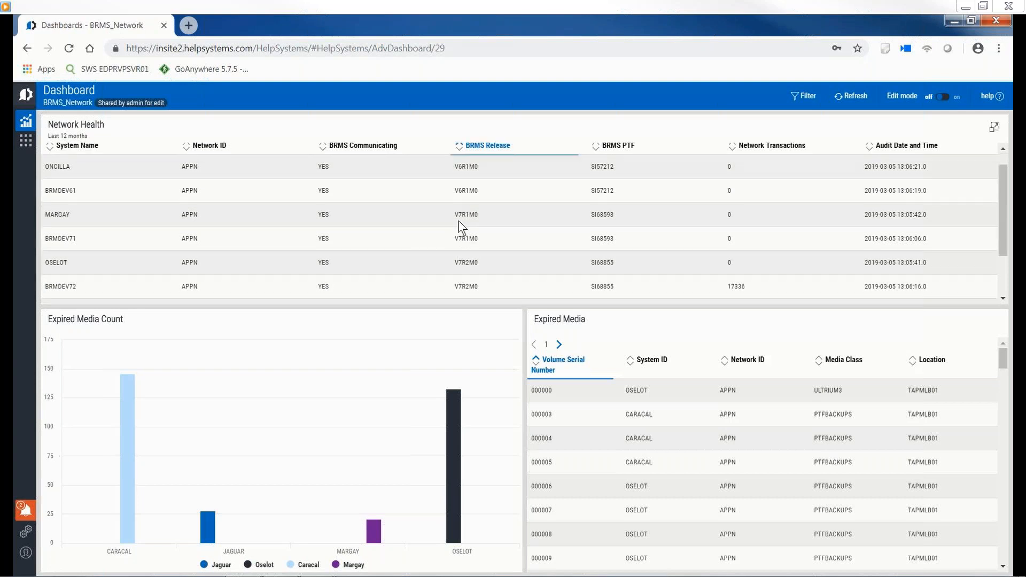
scroll(463, 223, up, 3)
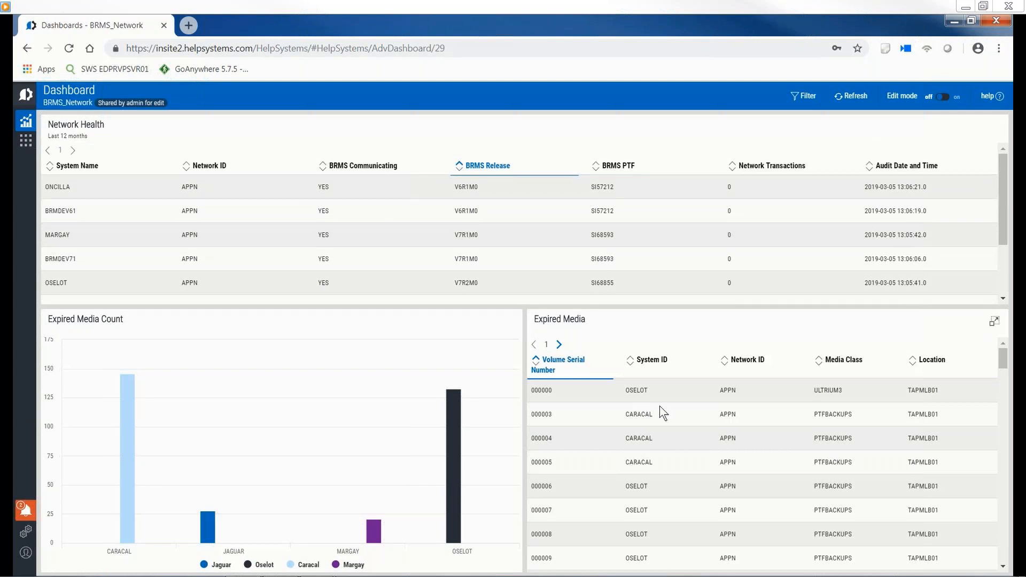
Look through the volumes listed in the Expired Media table
scroll(665, 410, down, 2)
scroll(669, 415, down, 5)
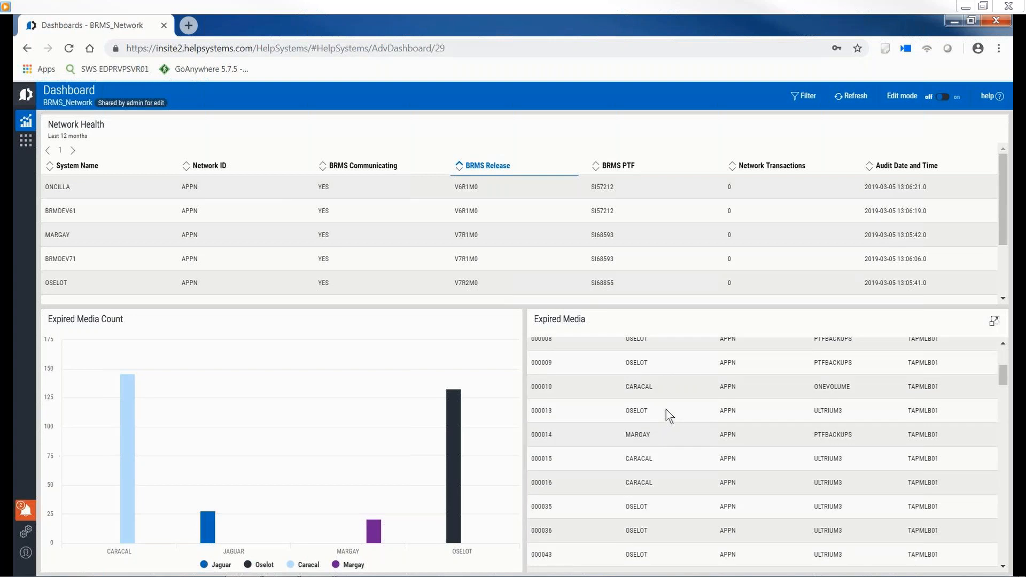
scroll(668, 415, up, 7)
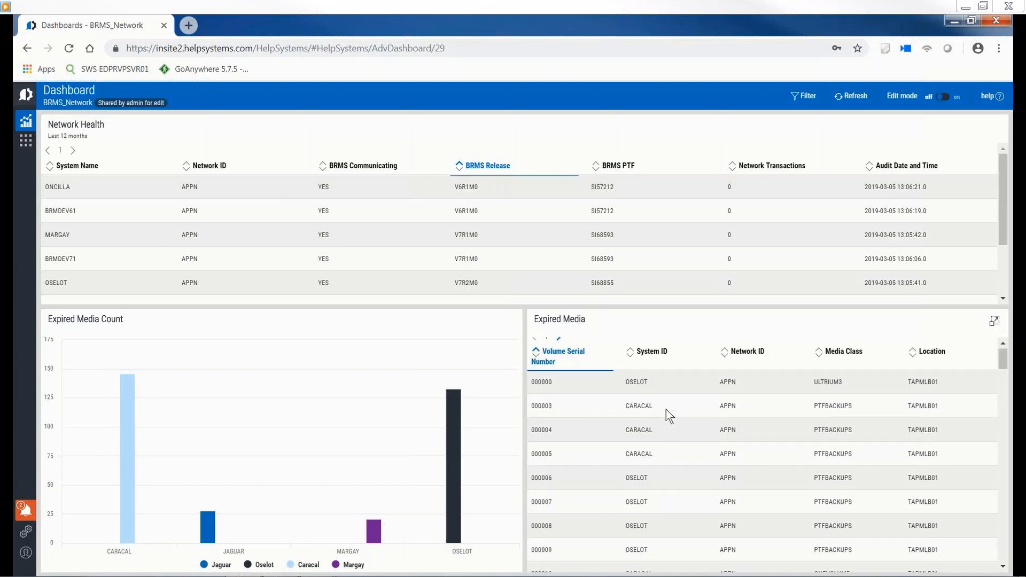
scroll(578, 411, down, 2)
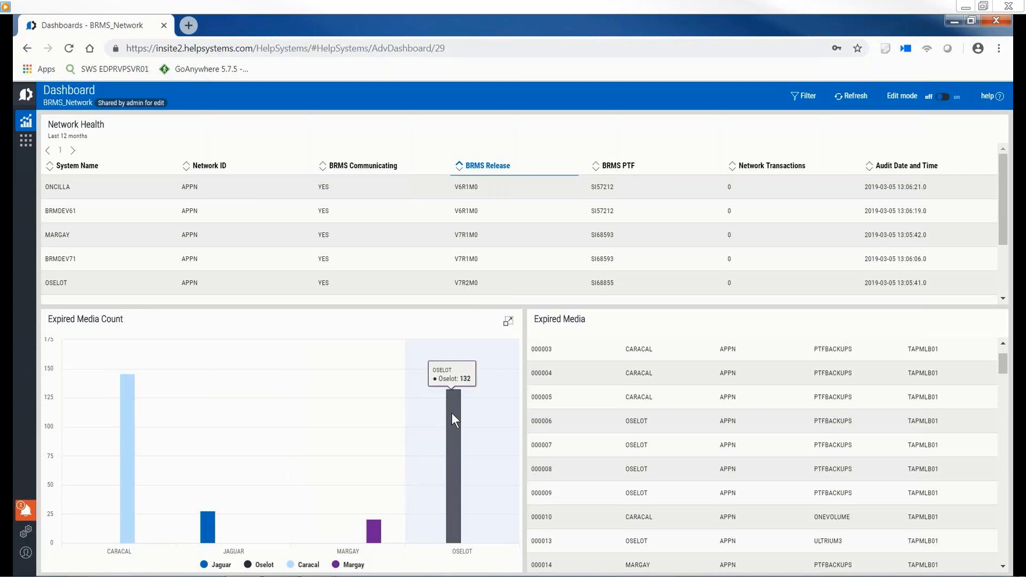
Examine the Expired Media Count details for the CARACAL system
click(129, 421)
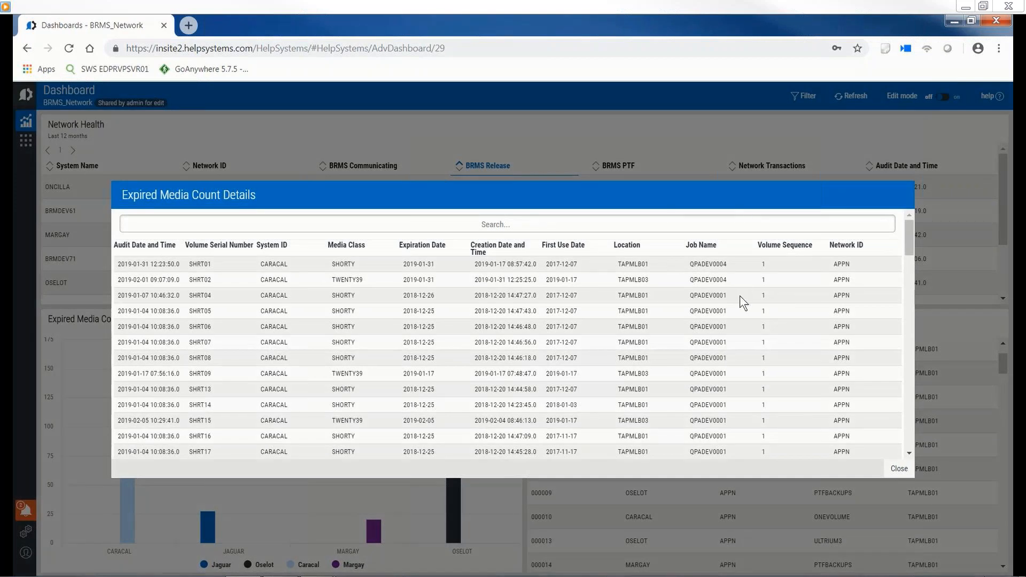
scroll(739, 296, down, 5)
scroll(740, 303, down, 10)
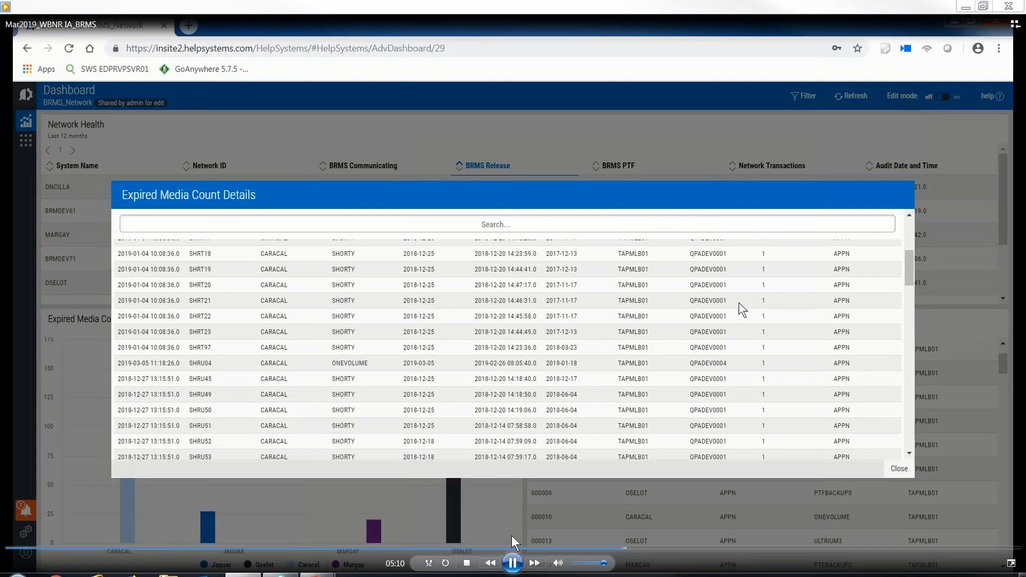
scroll(534, 278, up, 15)
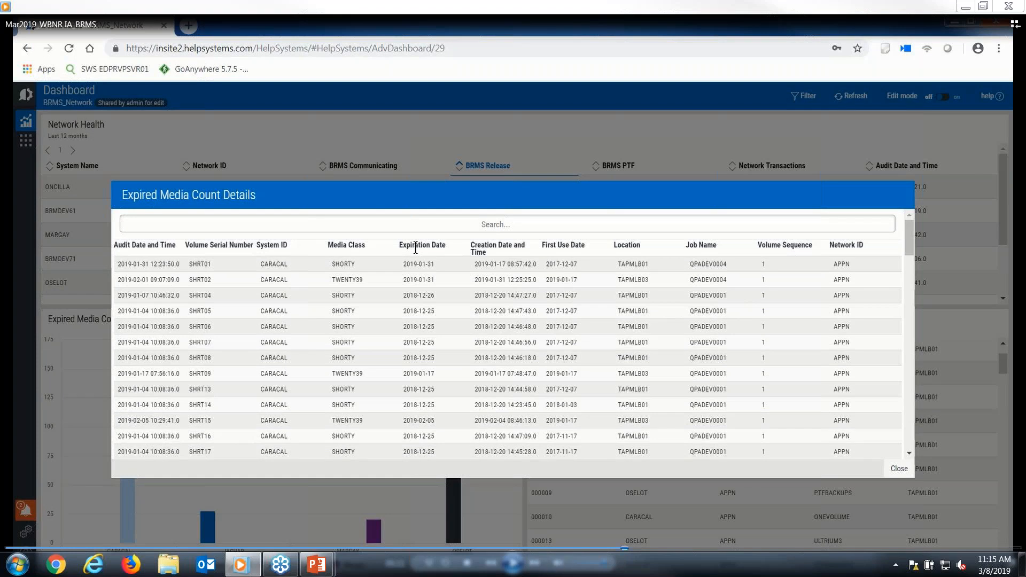
click(512, 561)
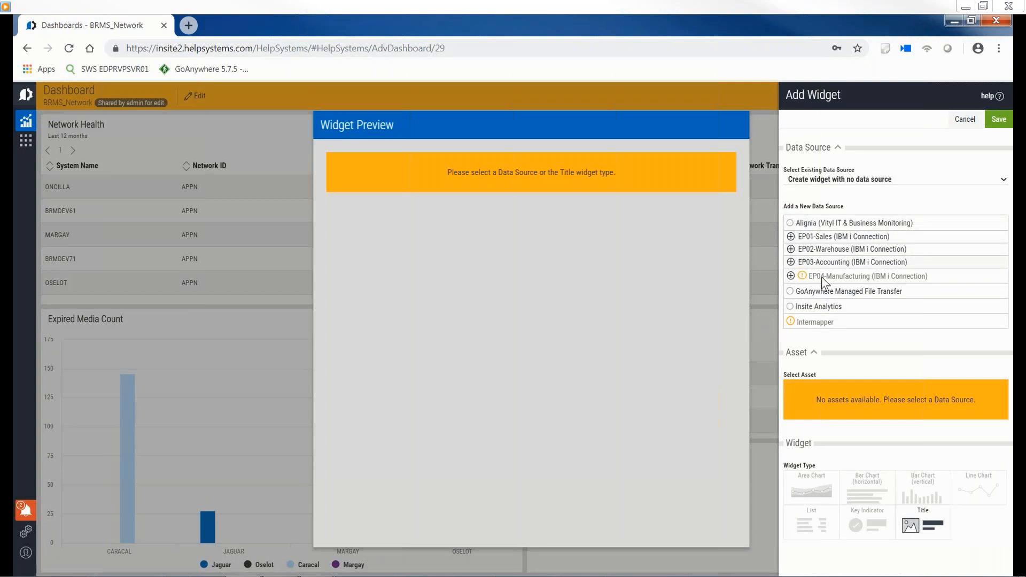
Set the new widget's data source to Insite Analytics and its asset to ALL under BRMS_ExpiredMedia in IBM BRMS Assets
click(791, 307)
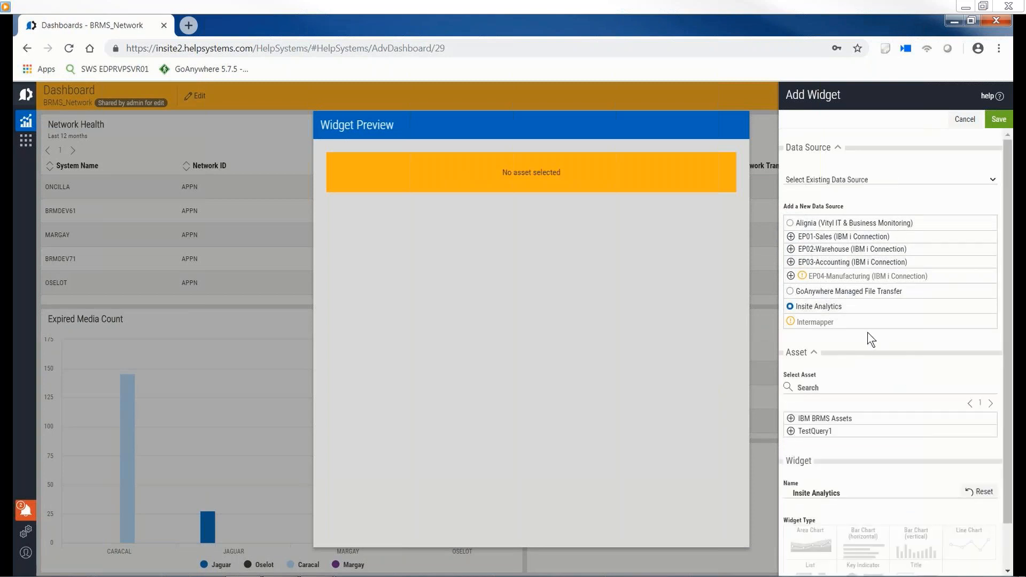
scroll(849, 328, down, 1)
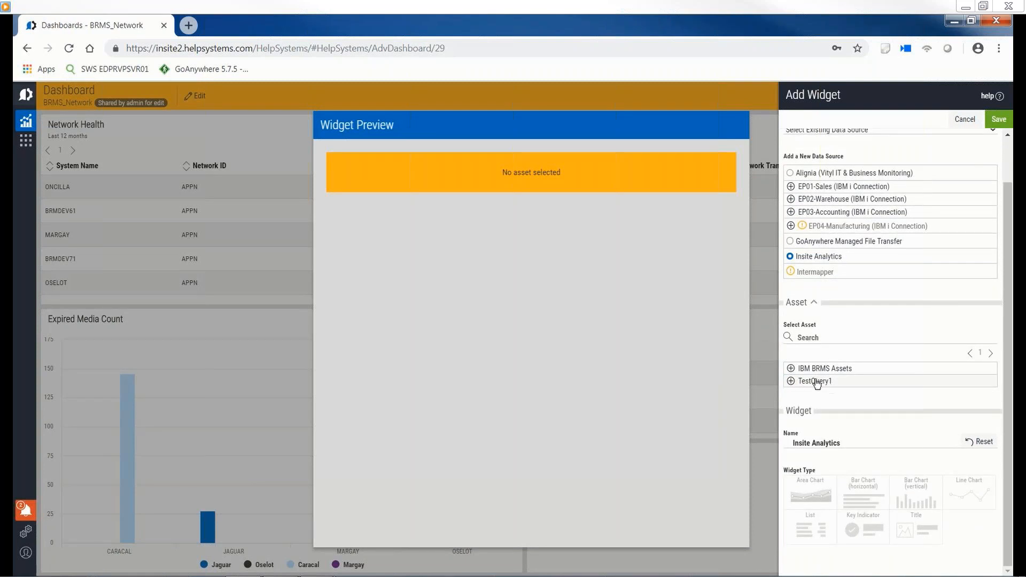
click(791, 369)
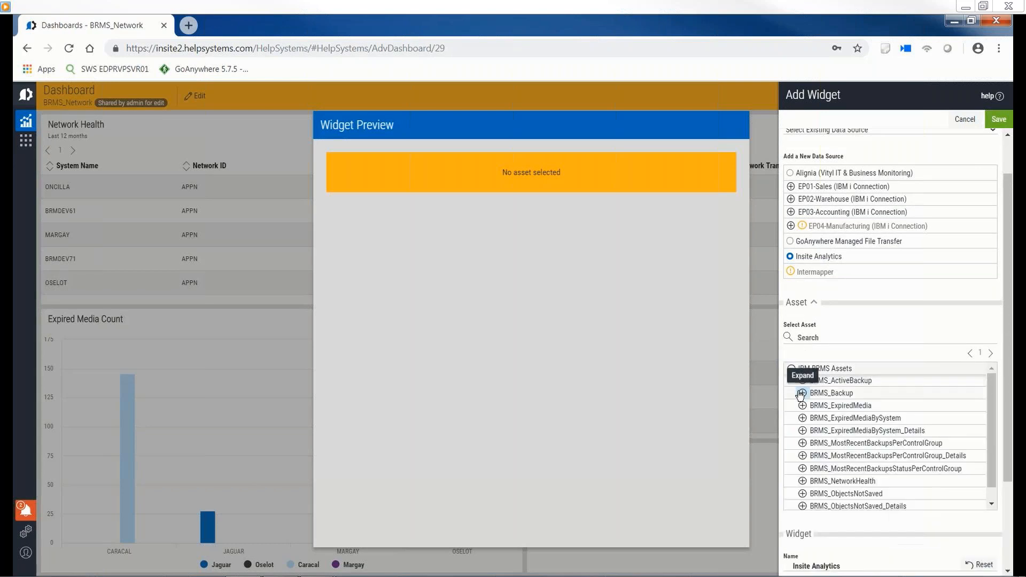
click(803, 406)
scroll(806, 409, down, 3)
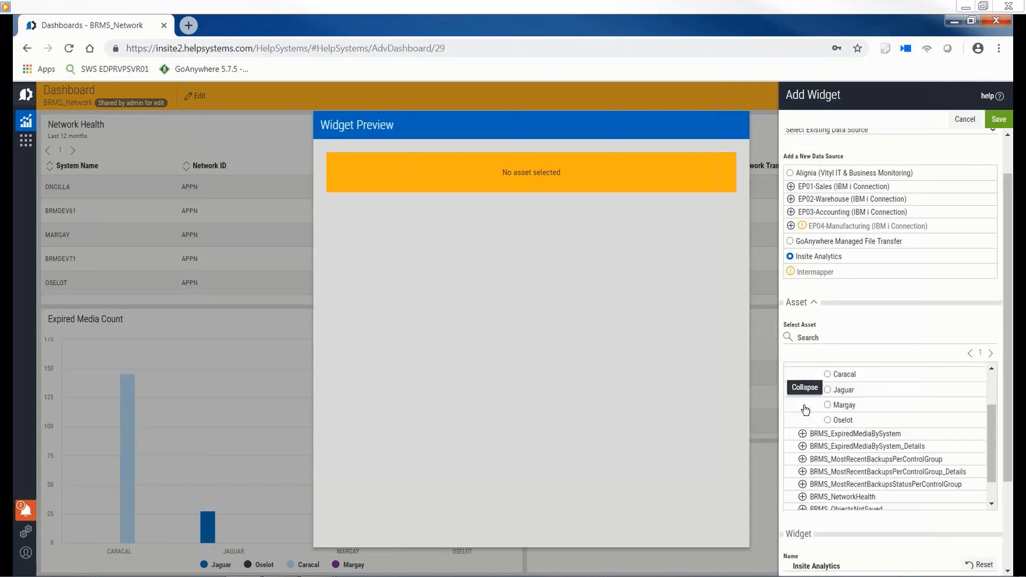
scroll(805, 408, up, 3)
click(827, 419)
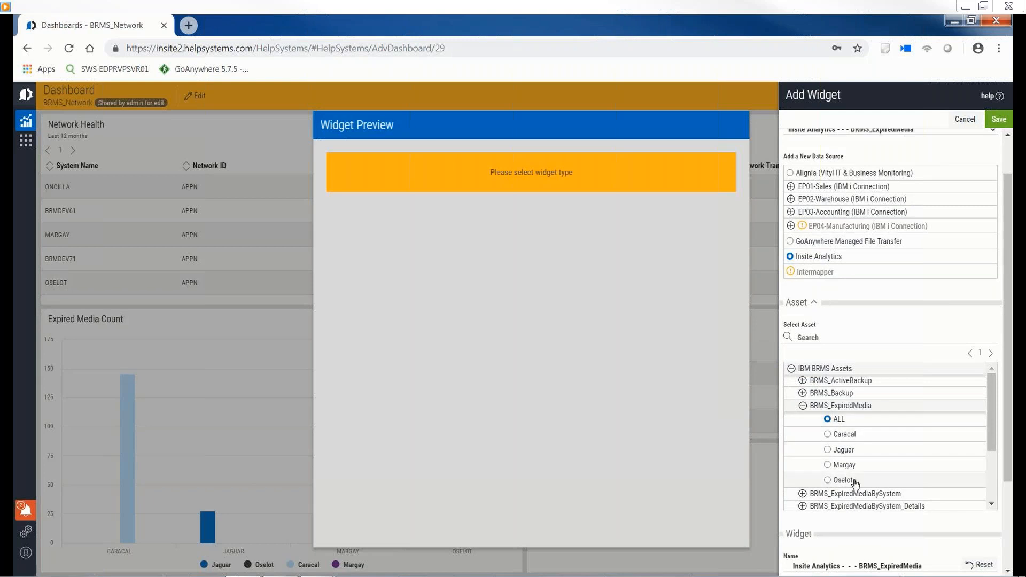
Make the widget a List with the metrics Data Connection, Location, Media Class, Network ID, System ID and Volume Serial Number
scroll(856, 483, down, 3)
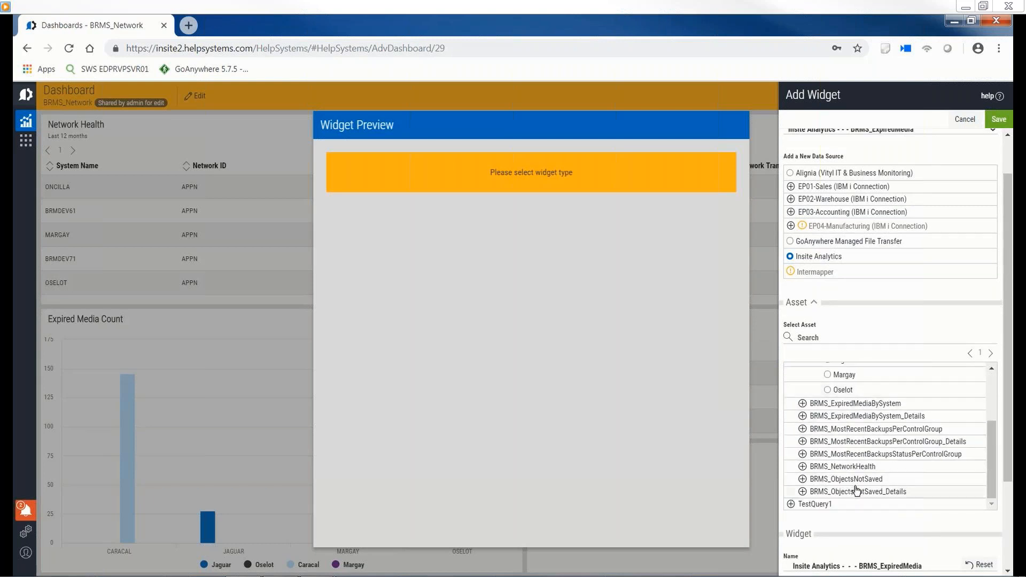
scroll(973, 536, down, 3)
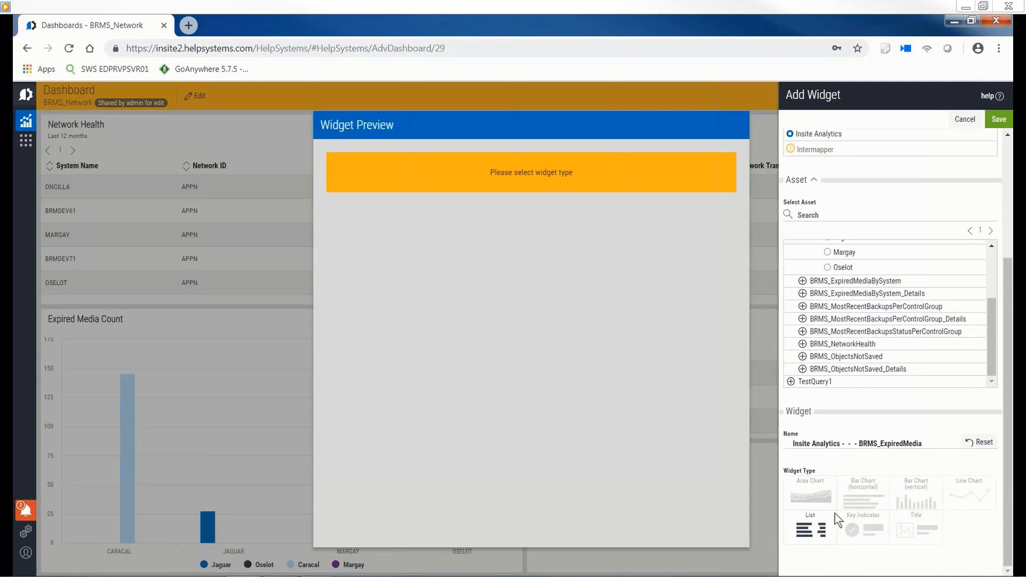
click(810, 528)
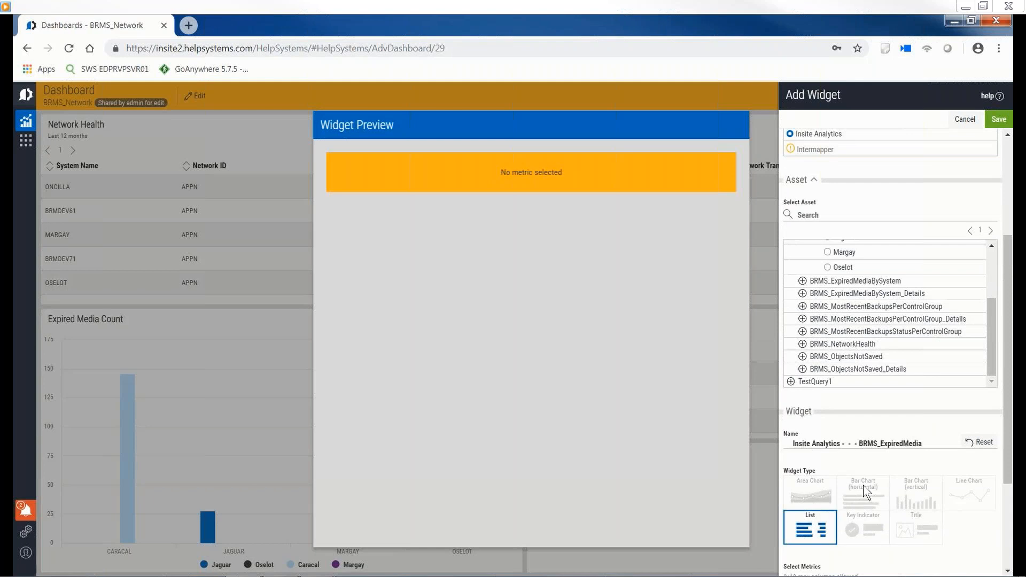
scroll(863, 485, down, 3)
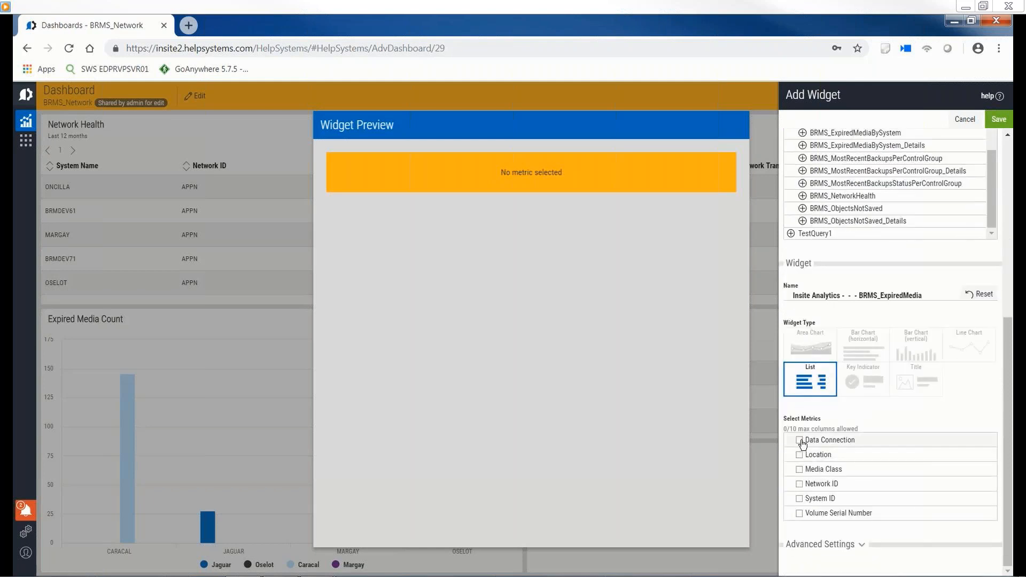
click(800, 440)
click(800, 455)
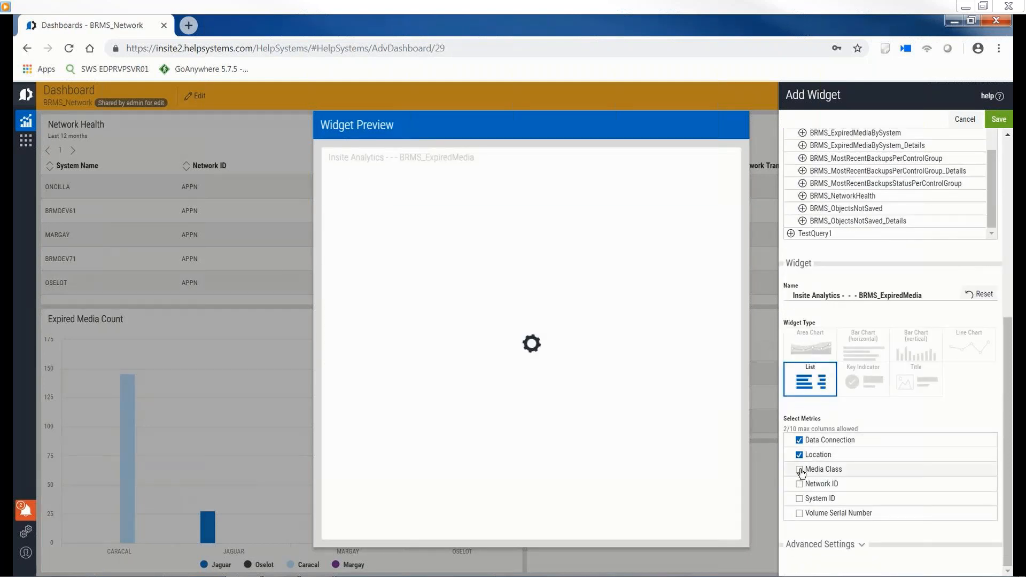
click(799, 470)
click(799, 484)
click(799, 500)
click(800, 512)
In the widget's advanced settings, make System ID the first column and sort the list by Media Class in ascending order
click(861, 545)
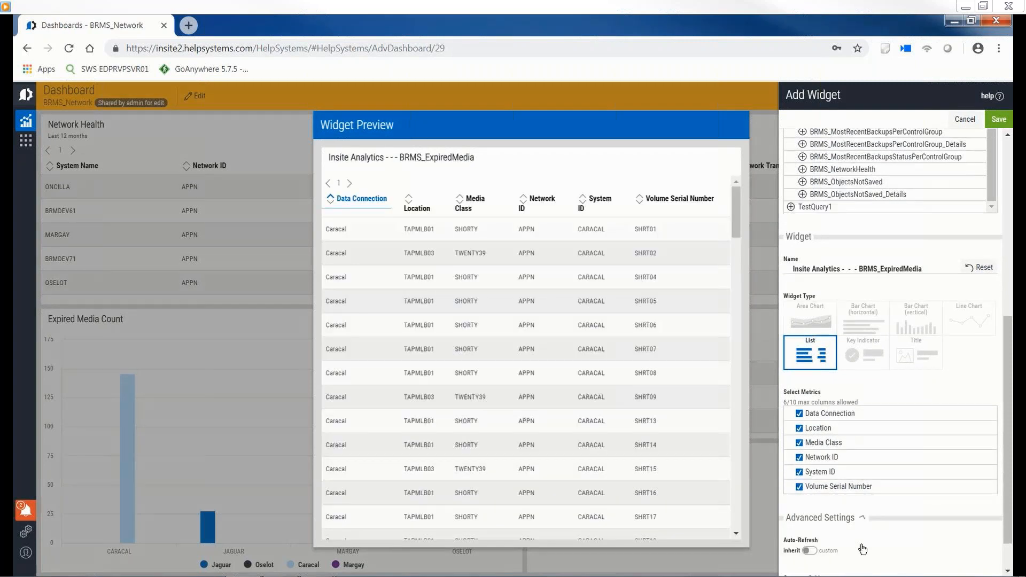
scroll(862, 549, down, 5)
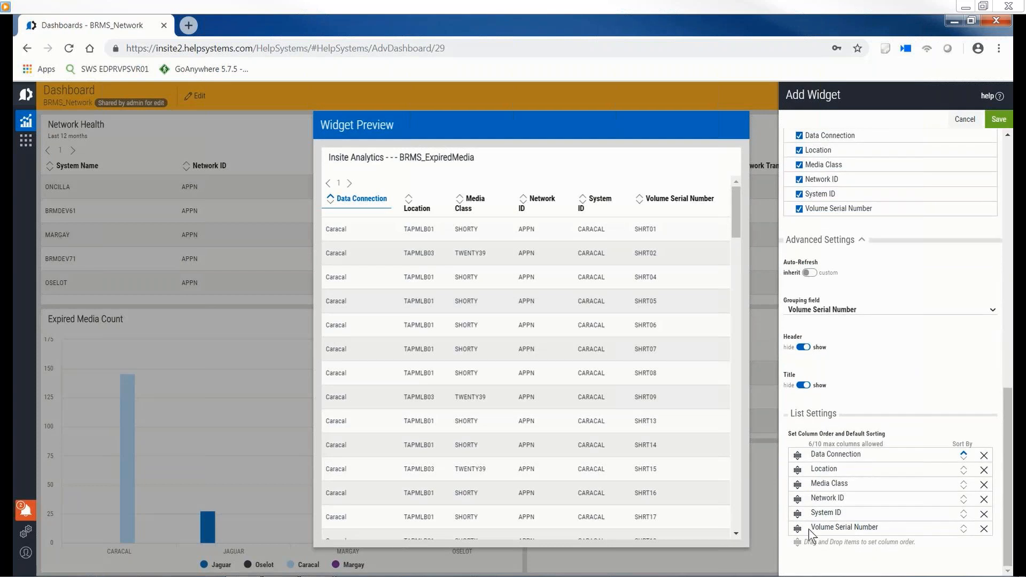
drag(798, 514, 798, 455)
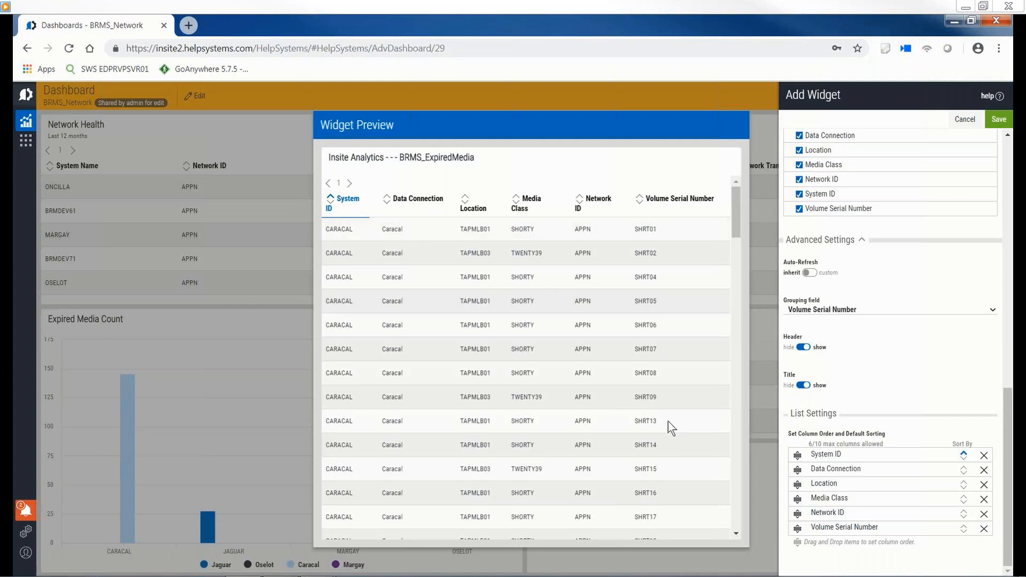
click(964, 500)
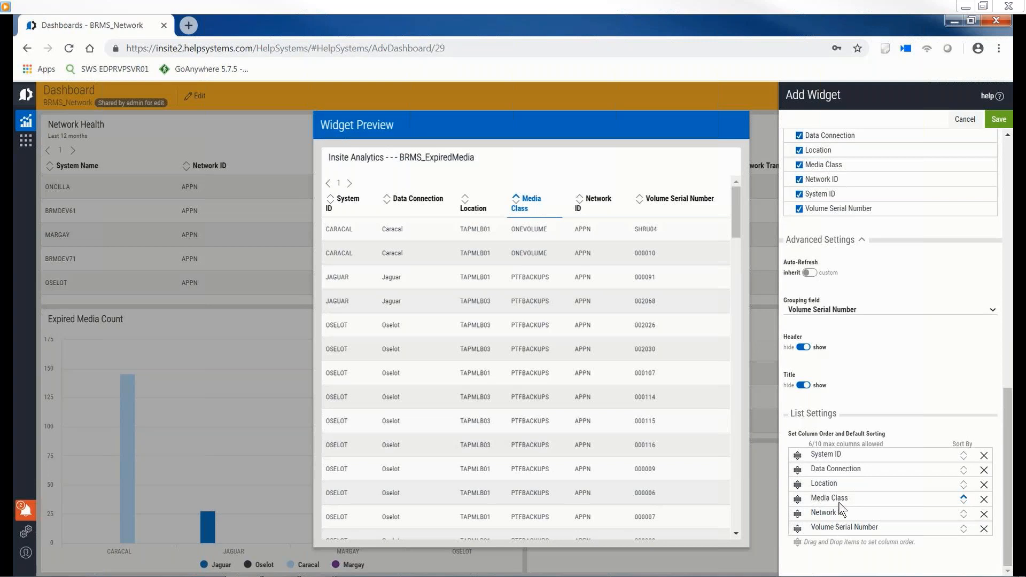
Save the BRMS_ExpiredMedia list widget to the dashboard and turn edit mode off
scroll(838, 501, up, 6)
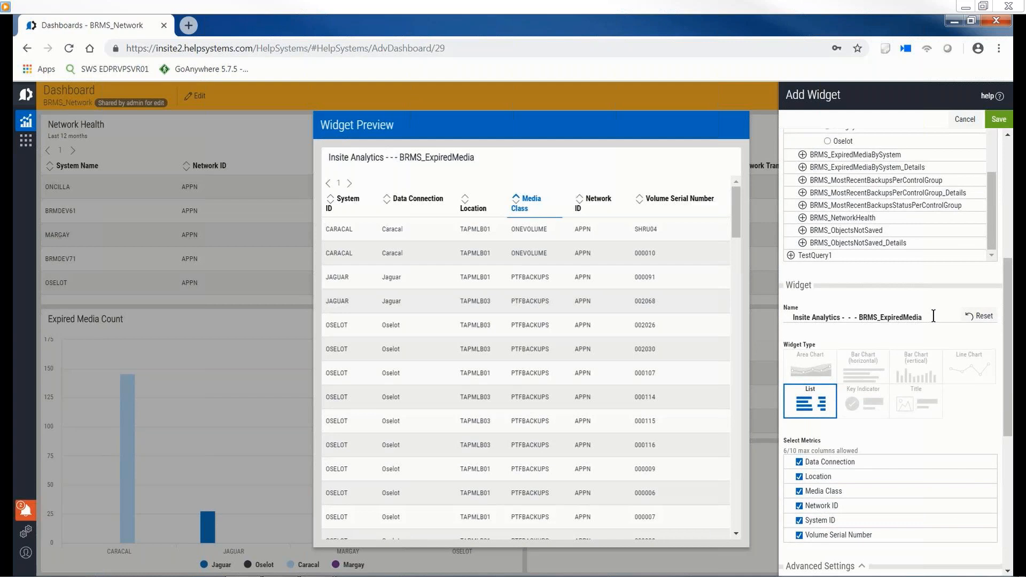
scroll(932, 315, up, 5)
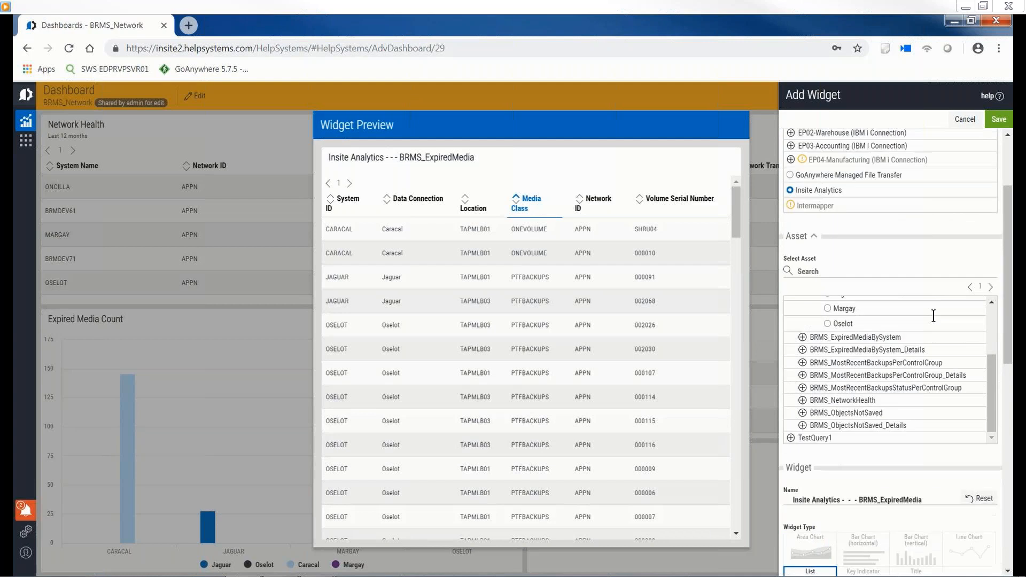
click(1000, 121)
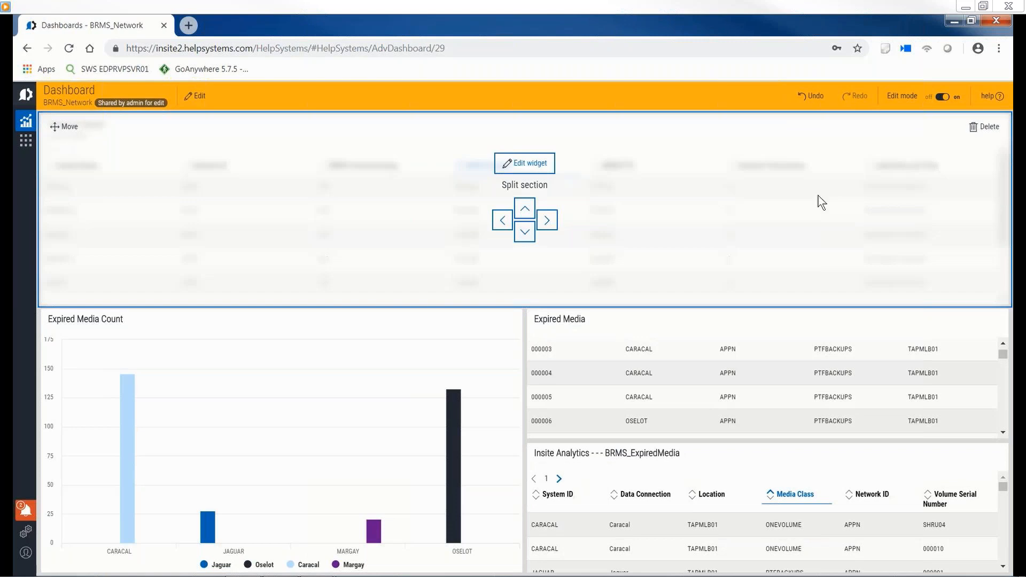
click(944, 97)
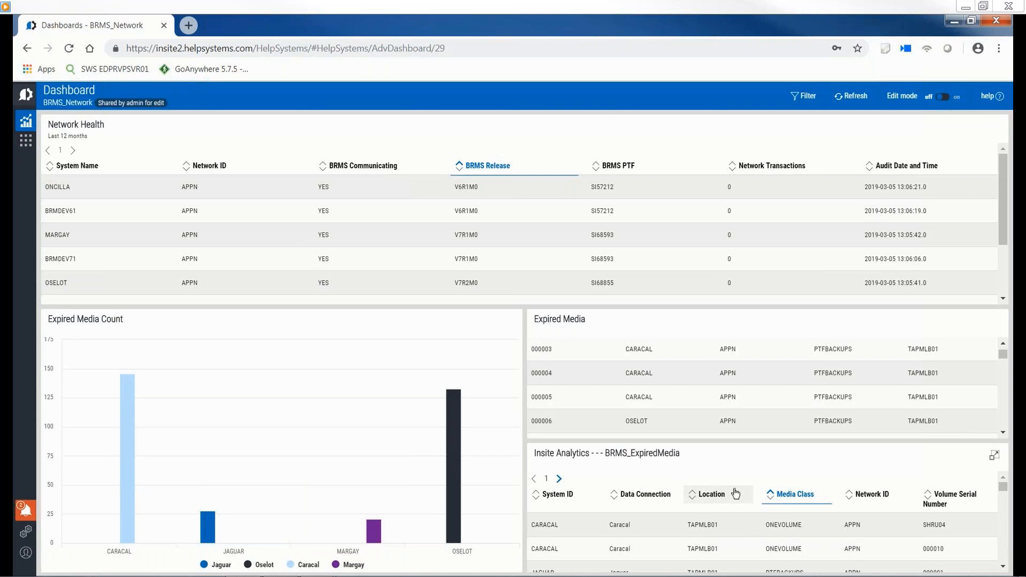
Look over the Expired Media table and the new BRMS_ExpiredMedia list on the dashboard
scroll(717, 400, up, 2)
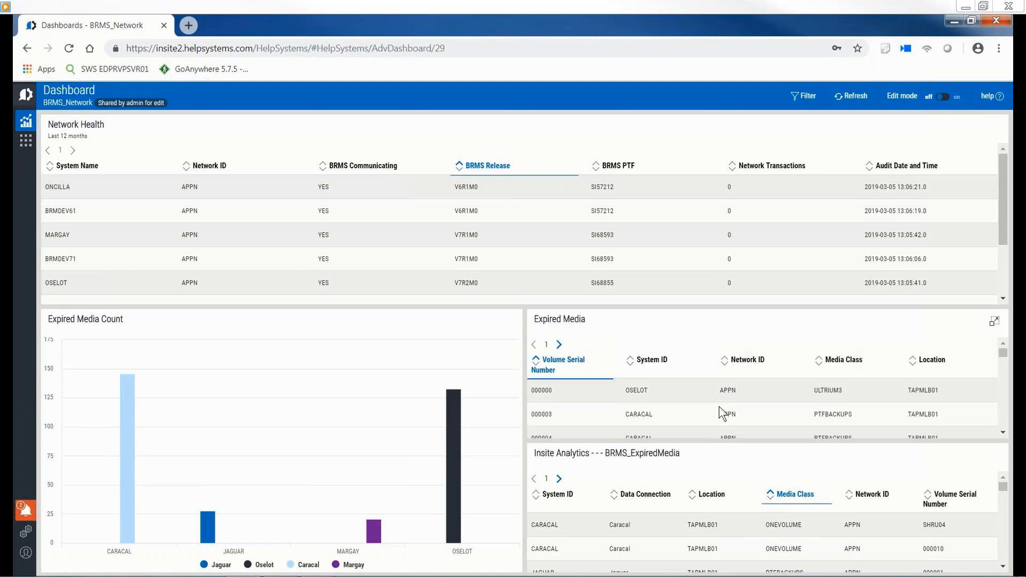
scroll(719, 407, down, 2)
scroll(687, 395, up, 2)
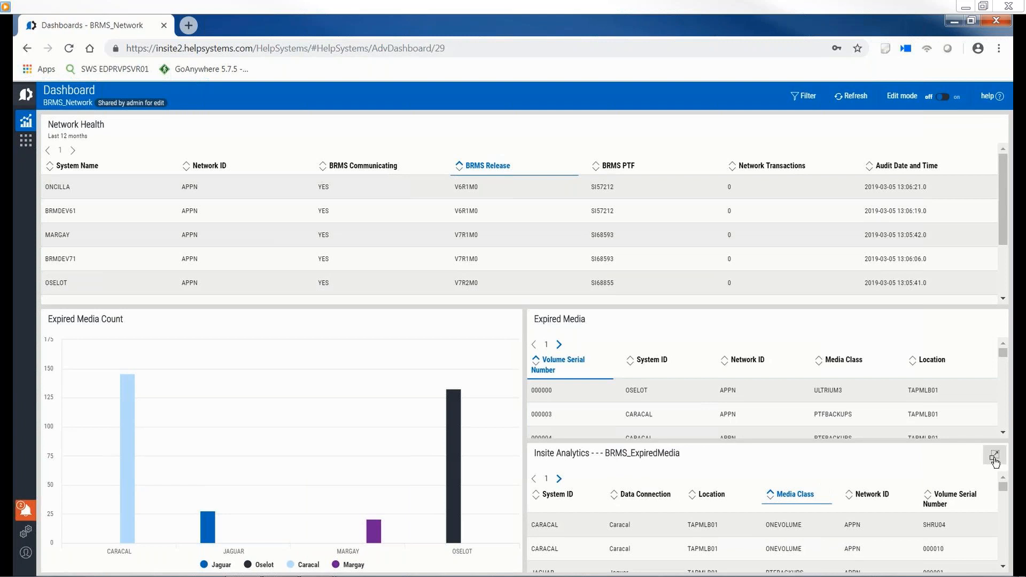
click(994, 460)
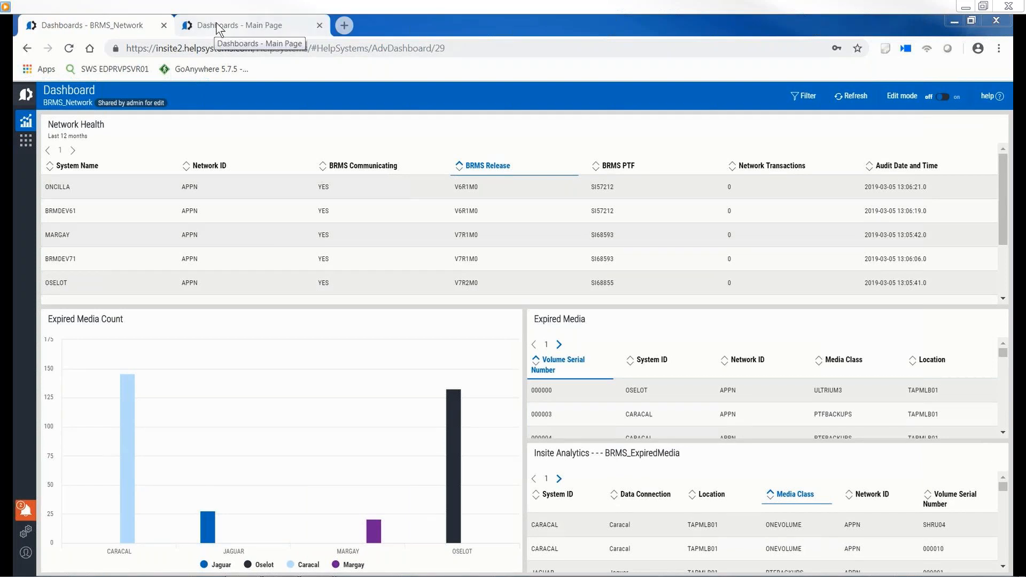
Open the Daytona dashboard from the other browser page, and hide and restore MTD Sales in its Daytona Monthly Sales chart
click(219, 30)
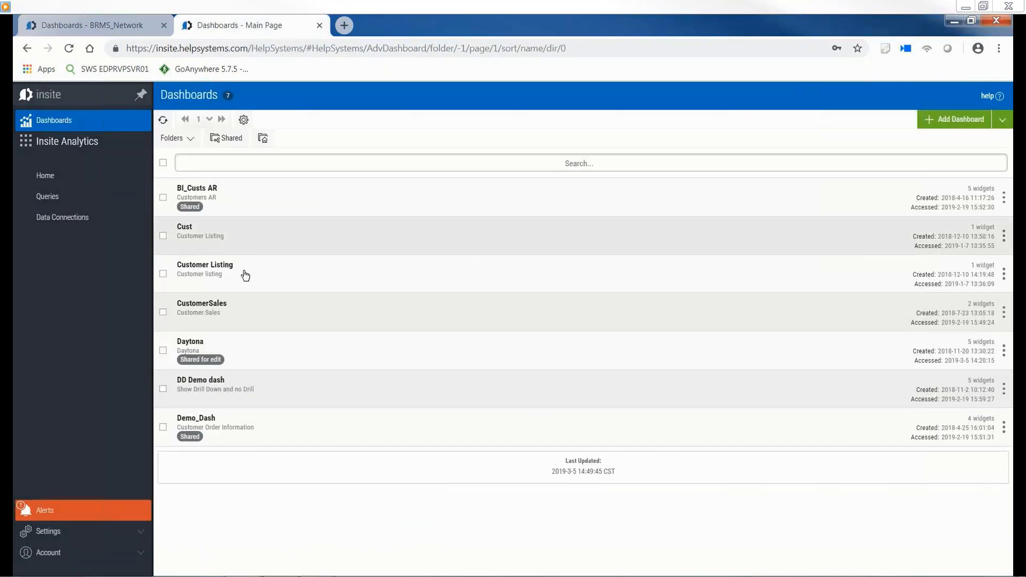
click(230, 356)
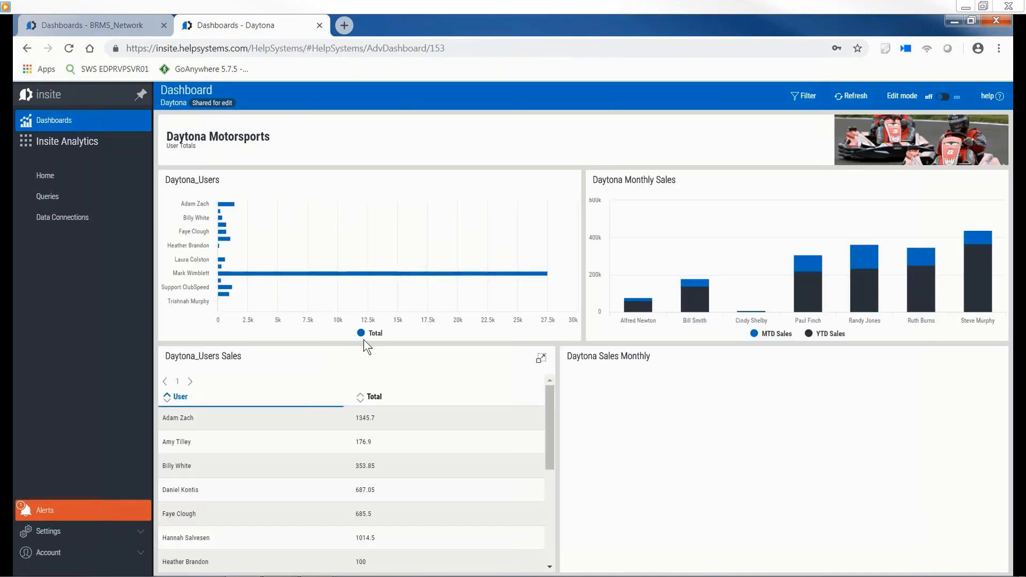
click(758, 335)
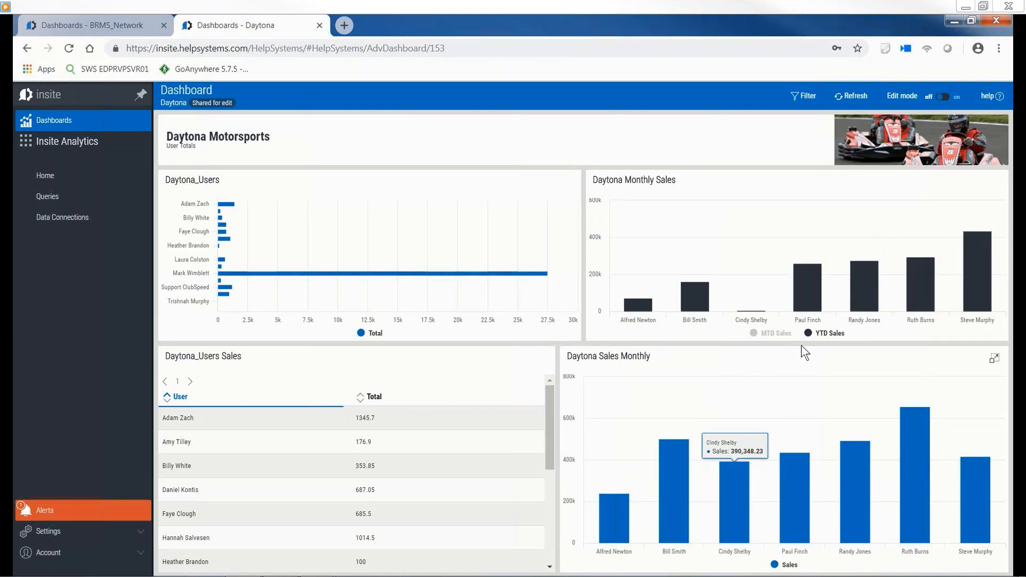
click(753, 336)
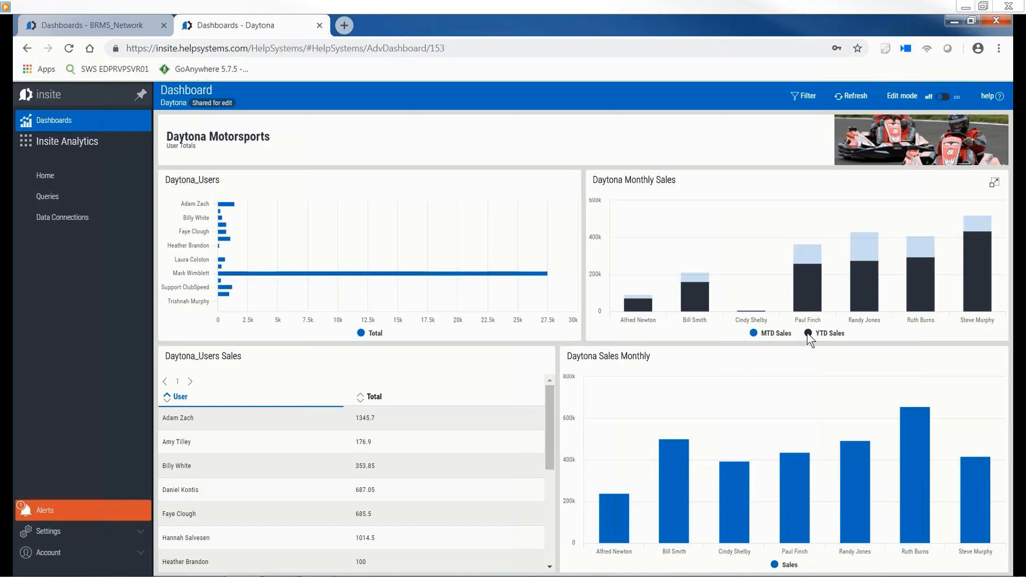
Hide and restore the YTD Sales series in the Daytona Monthly Sales chart
click(808, 333)
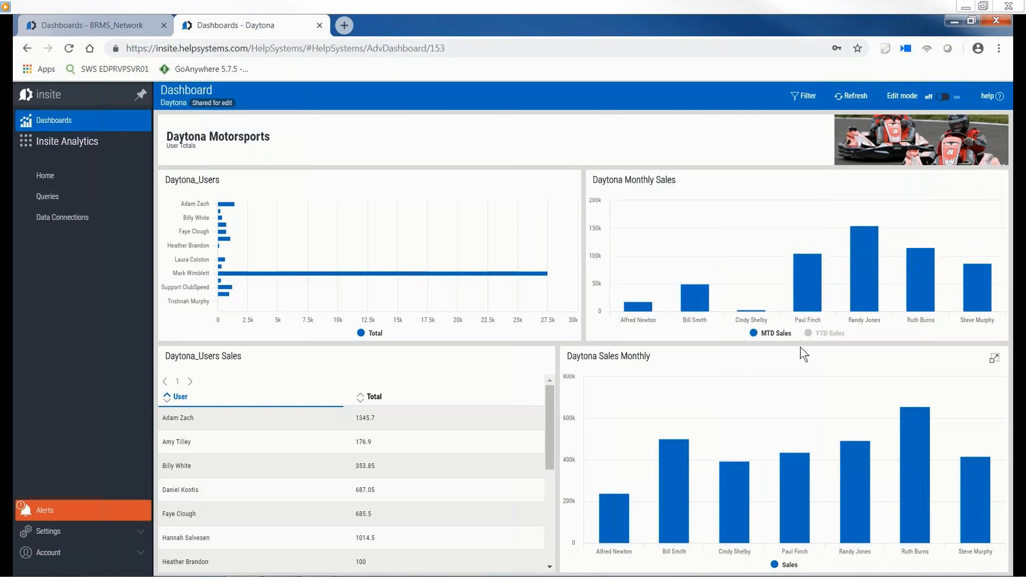
click(807, 332)
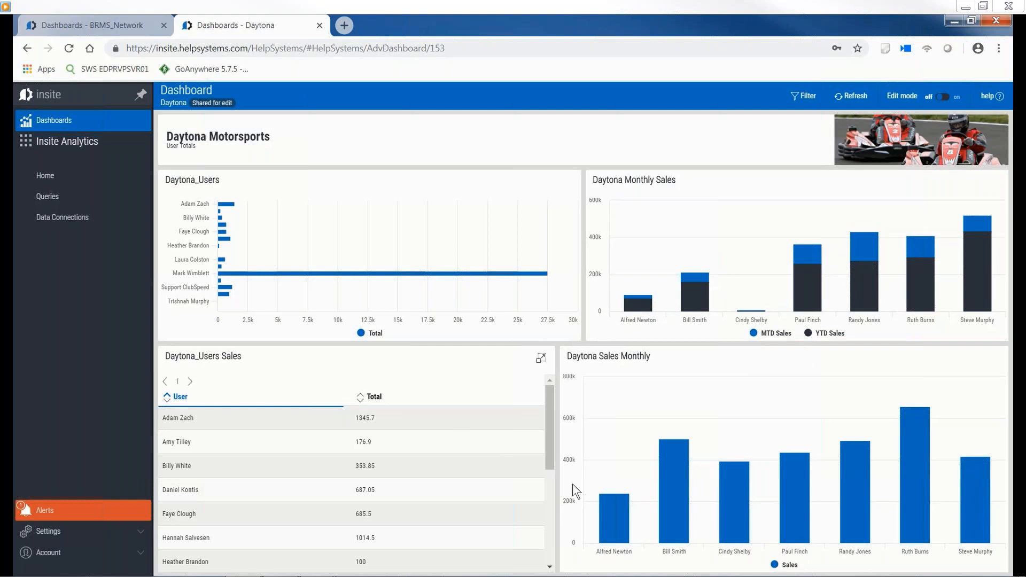
View the drill-down details of the first bar in Daytona Sales Monthly and the first row in Daytona_Users Sales, closing each details window
click(601, 502)
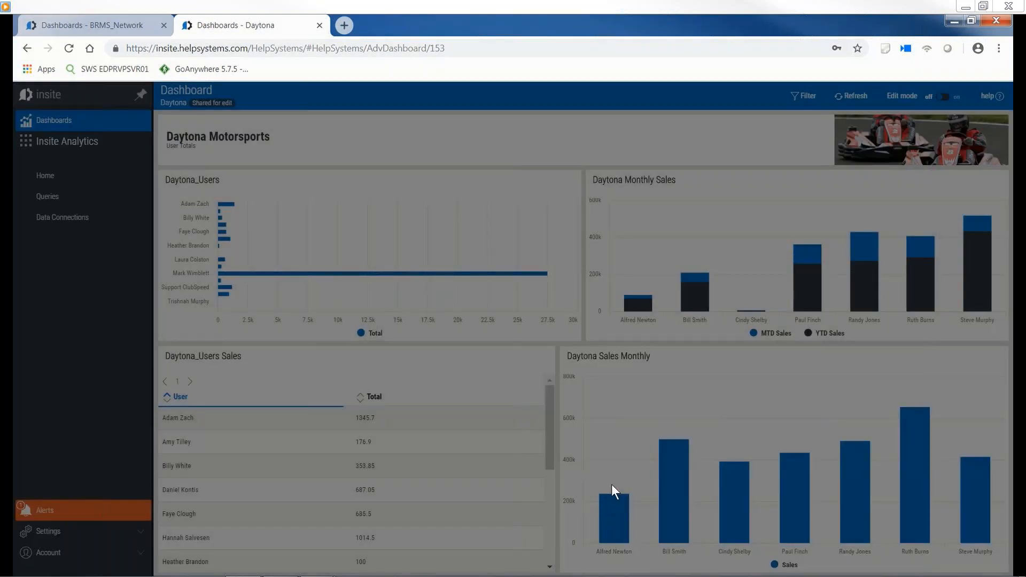
scroll(550, 339, down, 2)
scroll(549, 336, up, 3)
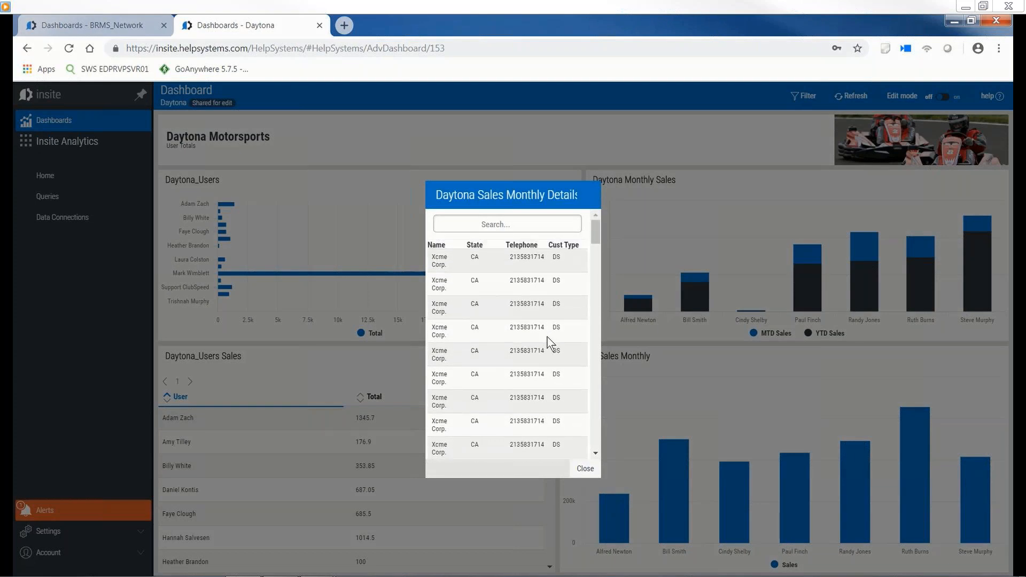
click(586, 468)
click(366, 423)
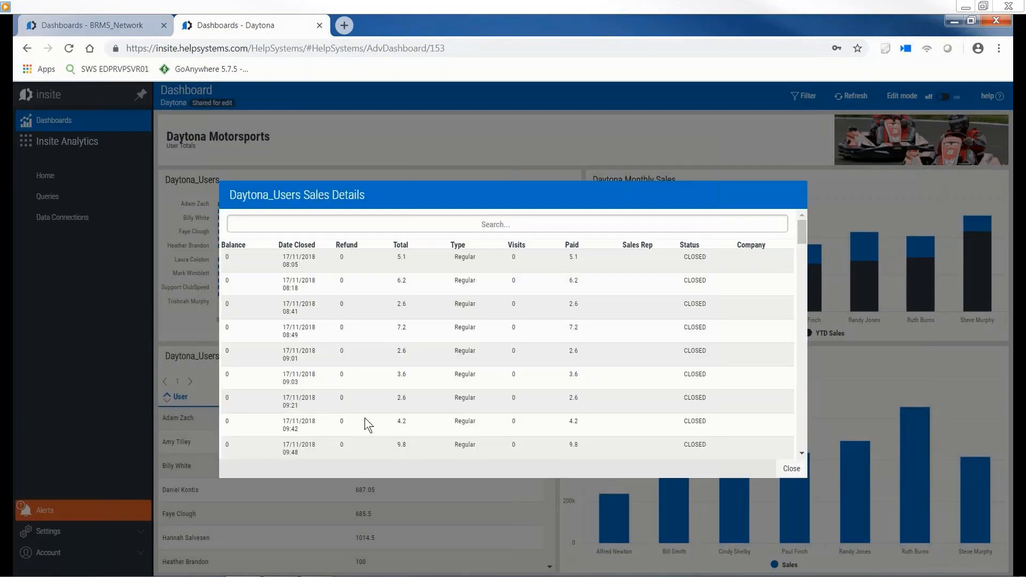
click(784, 468)
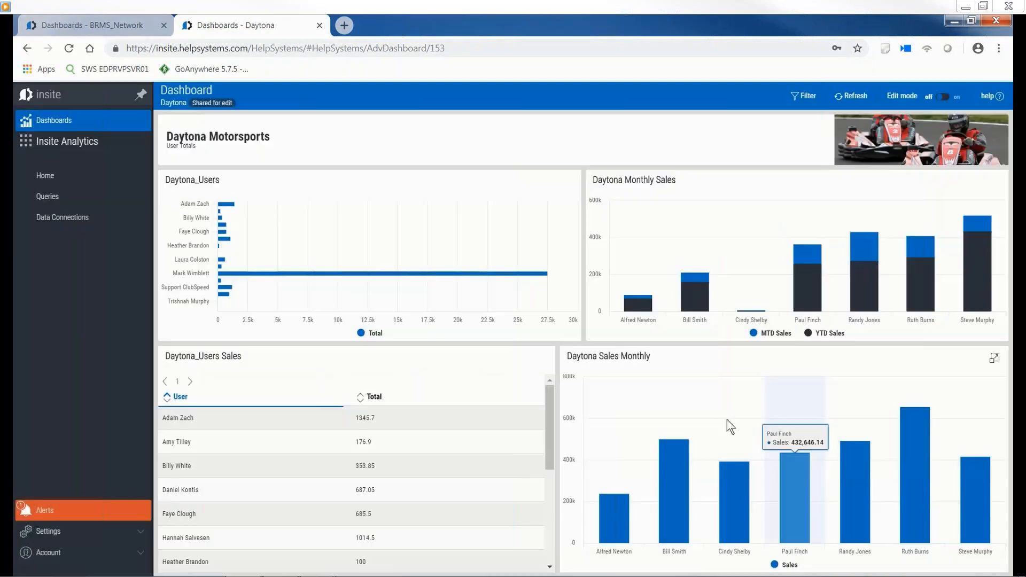
Search the shared dashboards for "sdw" and open the SDW Sales Dashboard
click(48, 121)
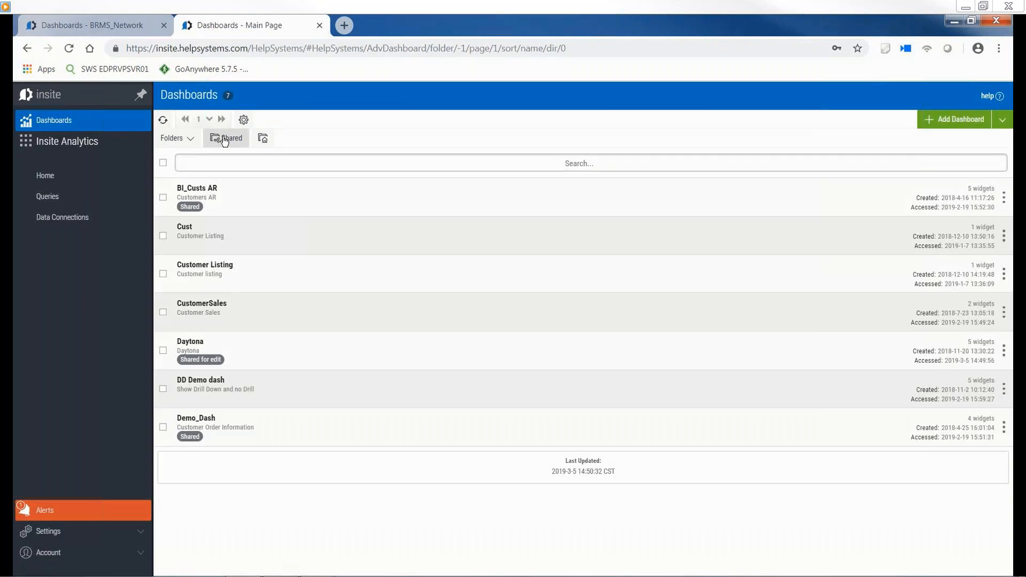
click(224, 140)
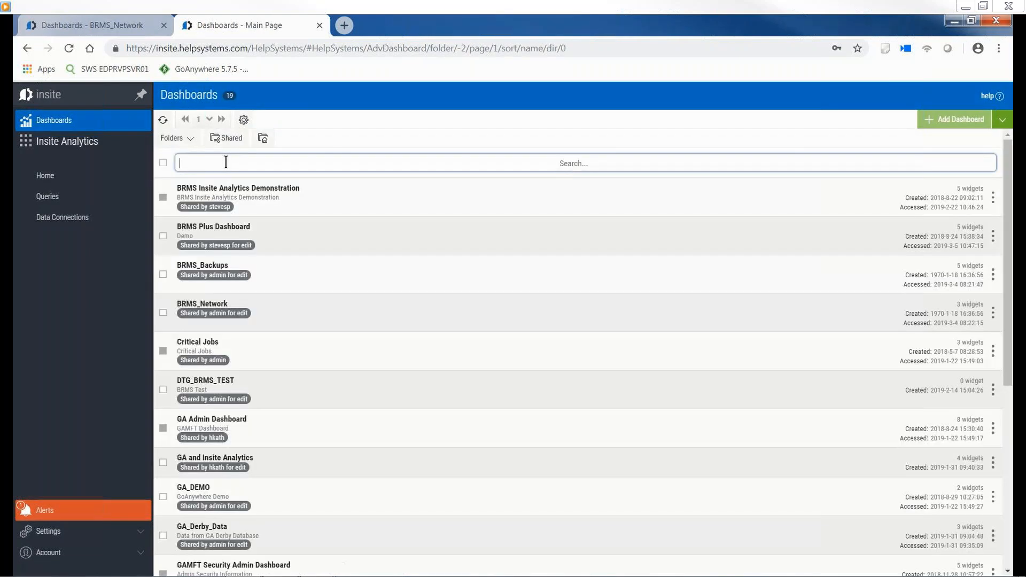
click(225, 162)
text(sdw)
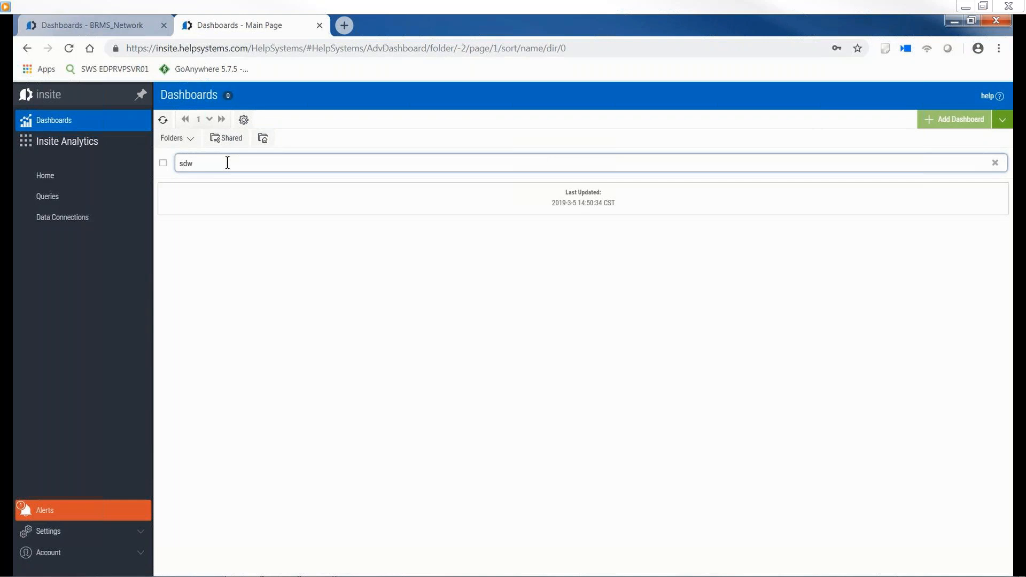
click(226, 193)
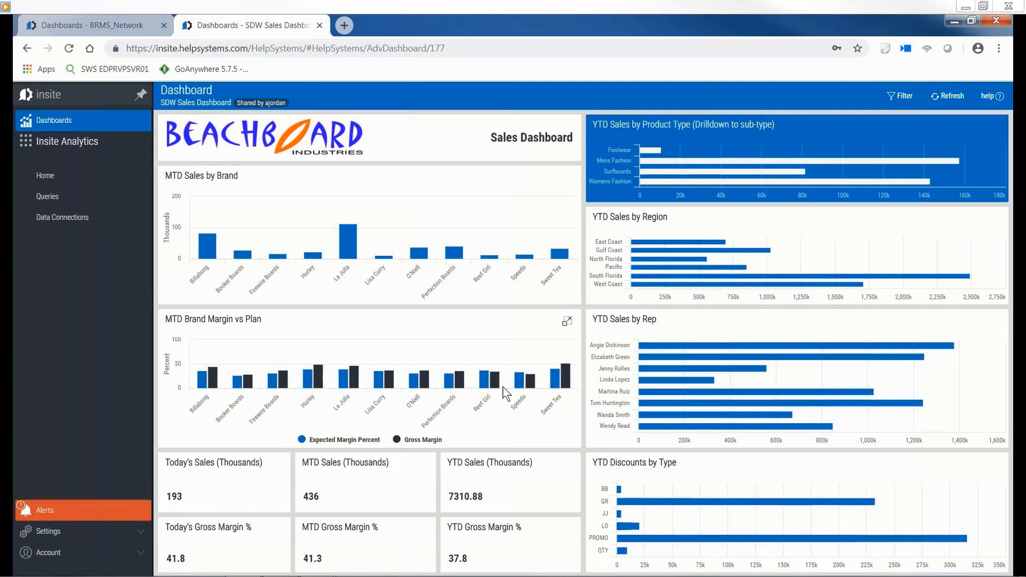
View the Mens Fashion sub-type details in YTD Sales by Product Type, close them and switch to the PowerPoint slide show
click(652, 161)
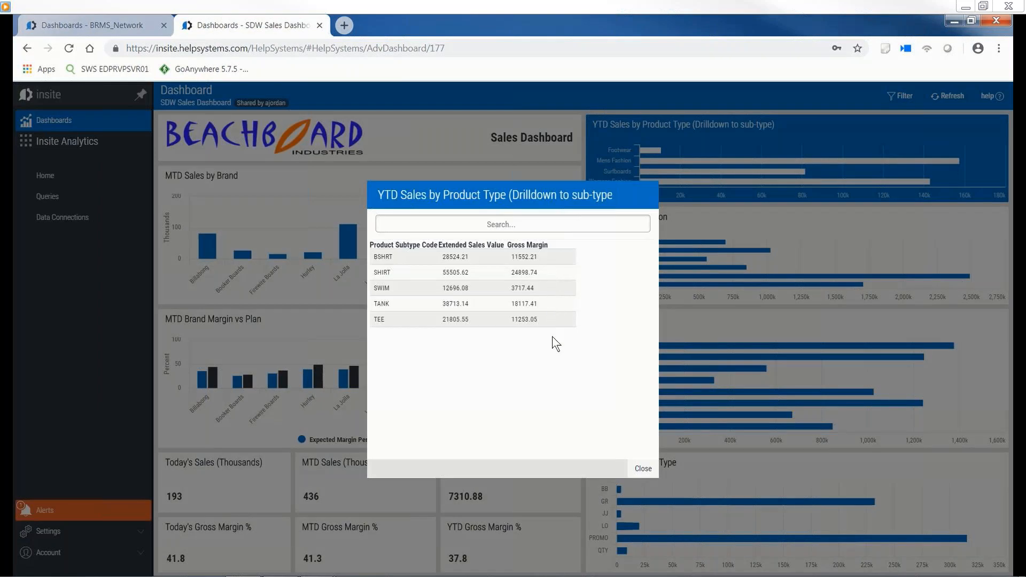
click(637, 469)
key(alt+Tab)
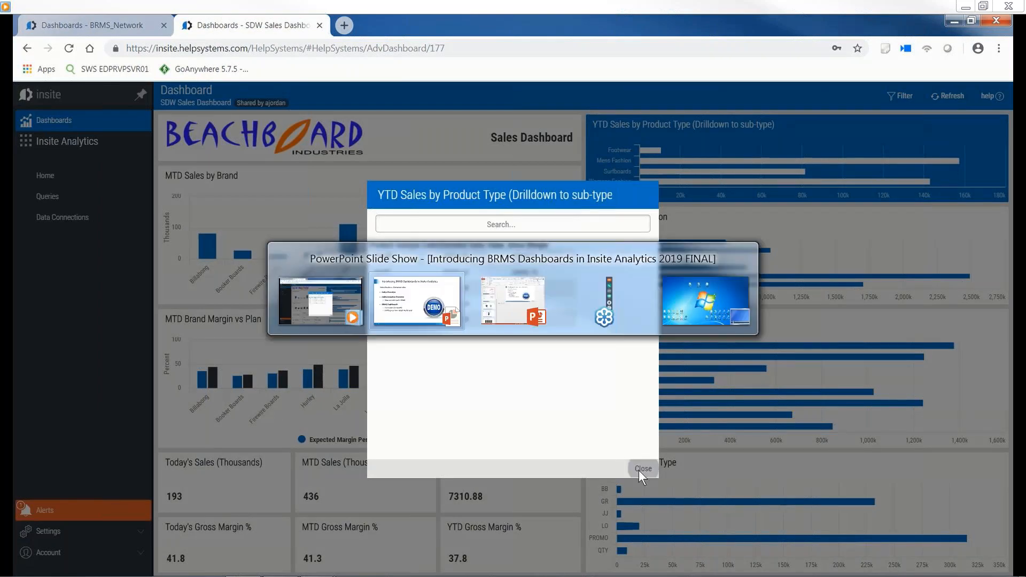